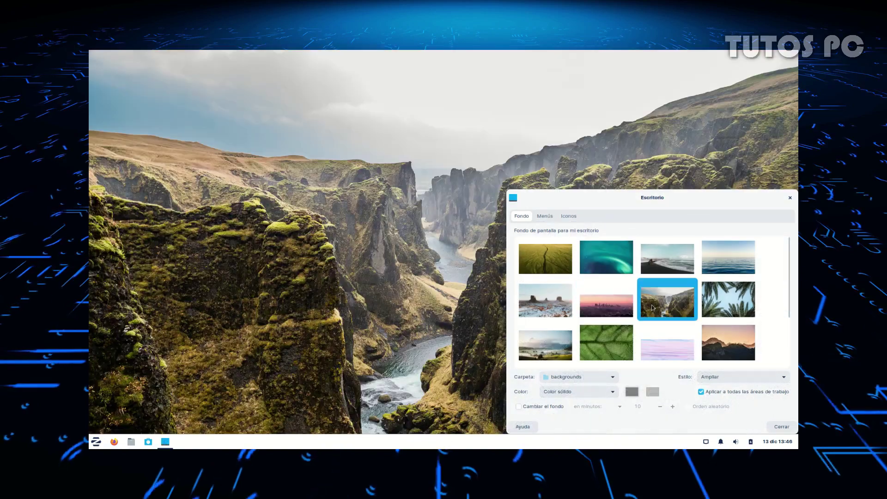
# Set the wallpaper to the pink-striped picture, then try the pale pink gradient
pyautogui.scroll(-1, 649, 308)
pyautogui.click(652, 307)
pyautogui.scroll(-1, 653, 308)
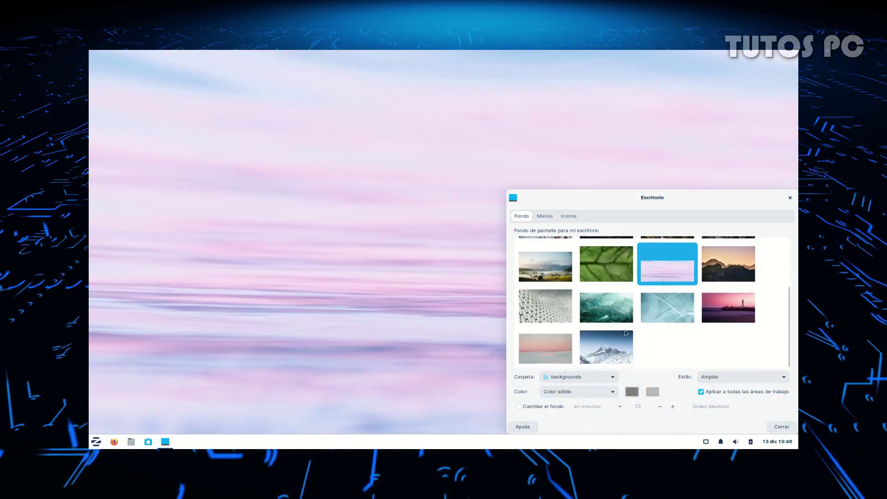
pyautogui.click(555, 351)
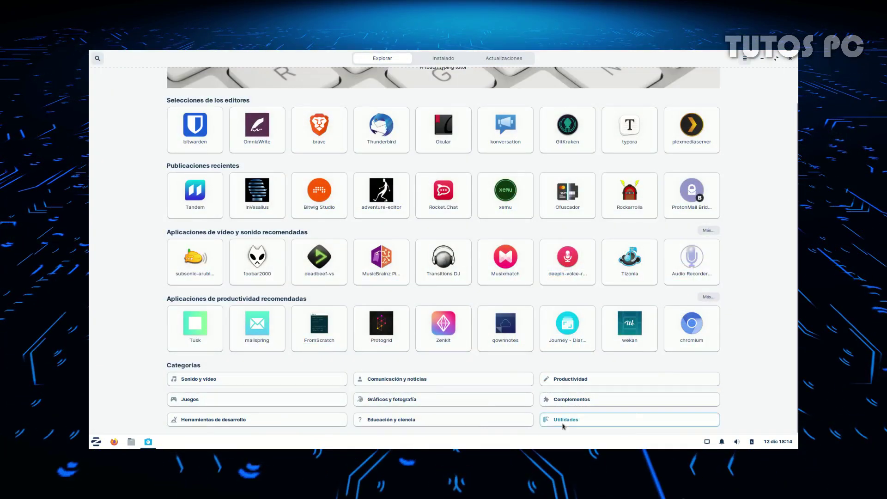
# Open the Utilidades category in Zorin Software and scroll down and back up its app grid
pyautogui.click(563, 421)
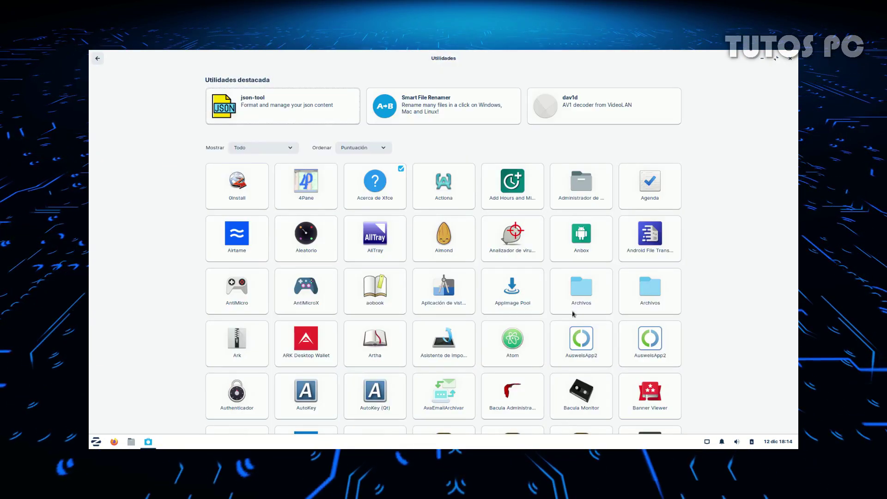
pyautogui.scroll(-20, 608, 260)
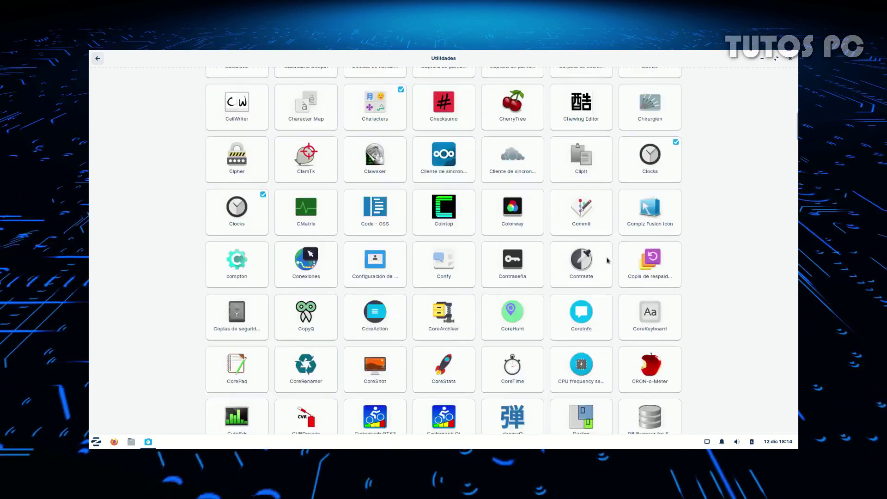
pyautogui.scroll(15, 607, 260)
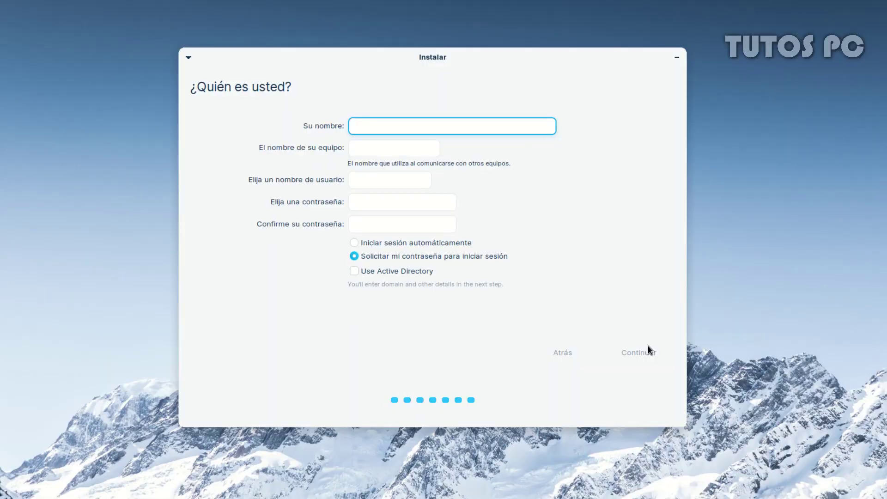
# Enter the computer name and username, choose 'Iniciar sesión automáticamente' and continue the installation
pyautogui.write('utosPC')
pyautogui.press('Tab')
pyautogui.press('Tab')
pyautogui.write('t')
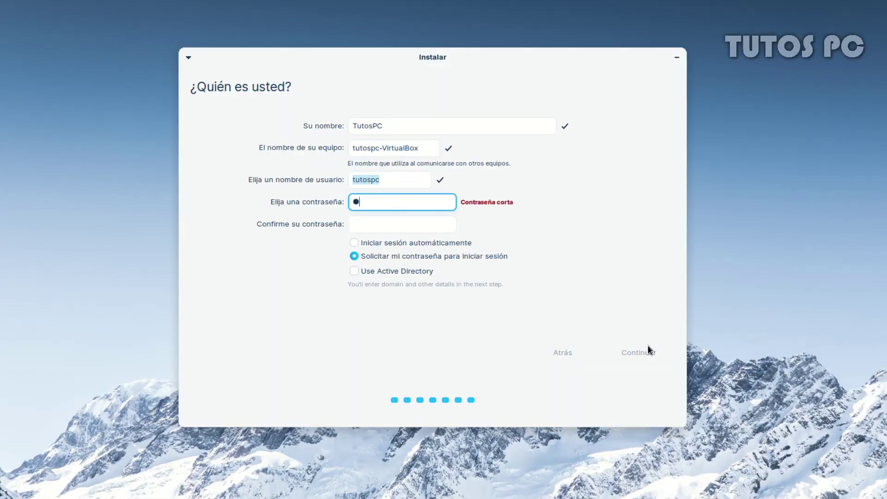
pyautogui.write('utosp')
pyautogui.press('Tab')
pyautogui.write('tutosp')
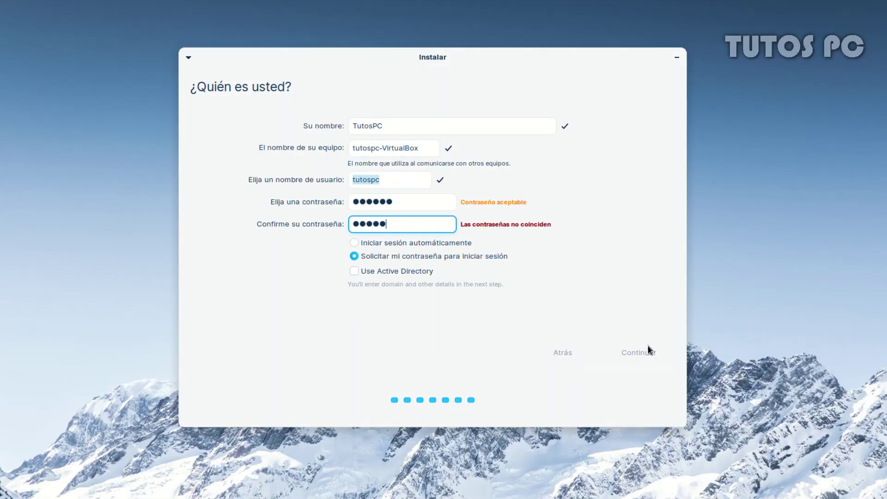
pyautogui.click(505, 245)
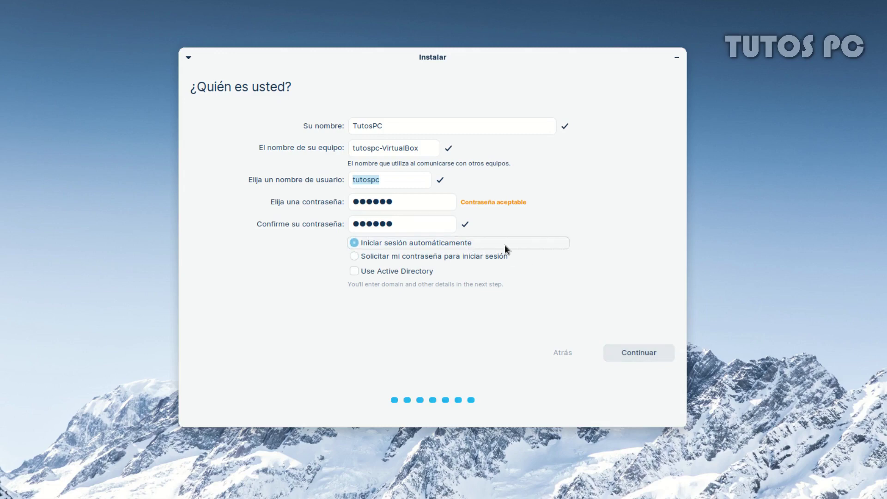
pyautogui.click(653, 346)
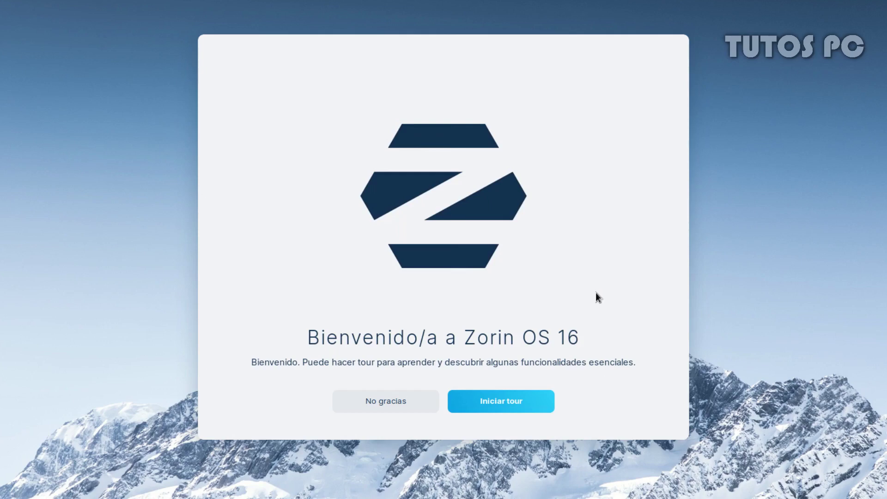
# Start the welcome tour and advance through each page with Siguiente to the final one
pyautogui.click(536, 397)
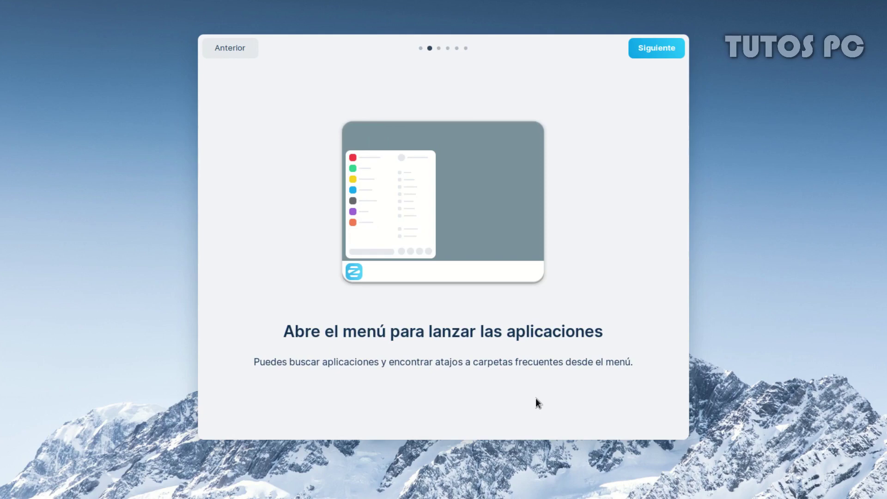
pyautogui.click(670, 49)
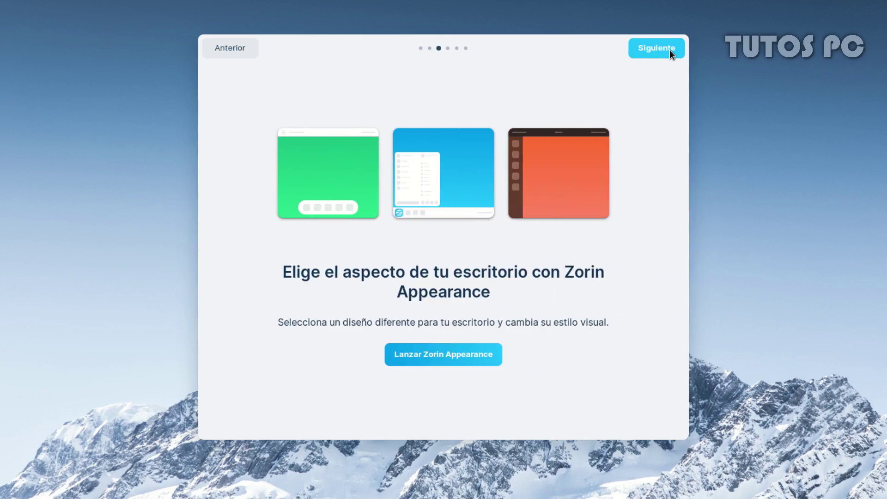
pyautogui.click(669, 48)
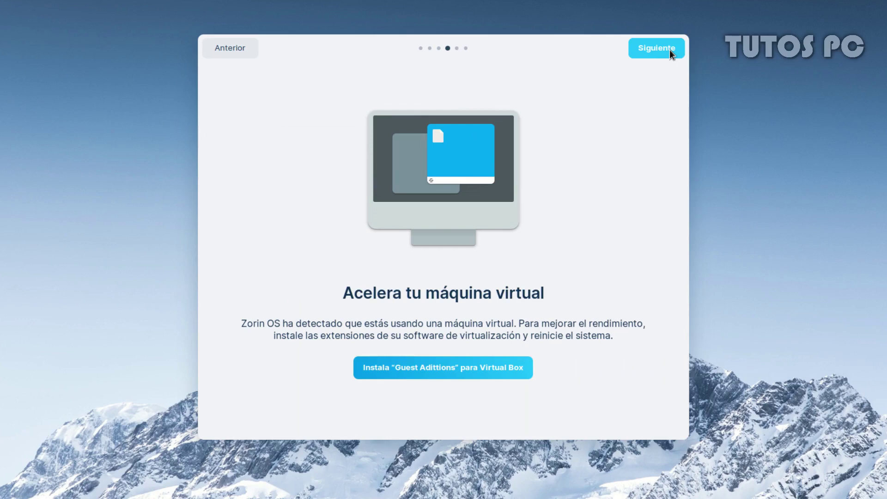
pyautogui.click(669, 49)
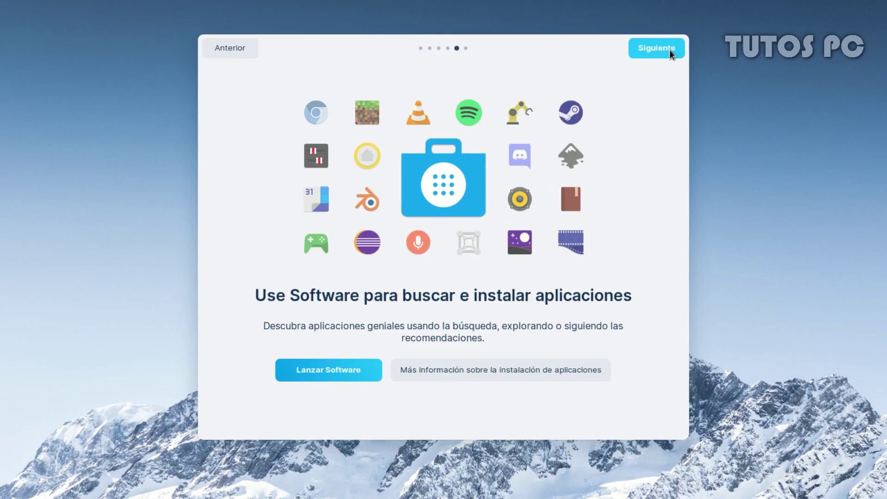
pyautogui.click(670, 49)
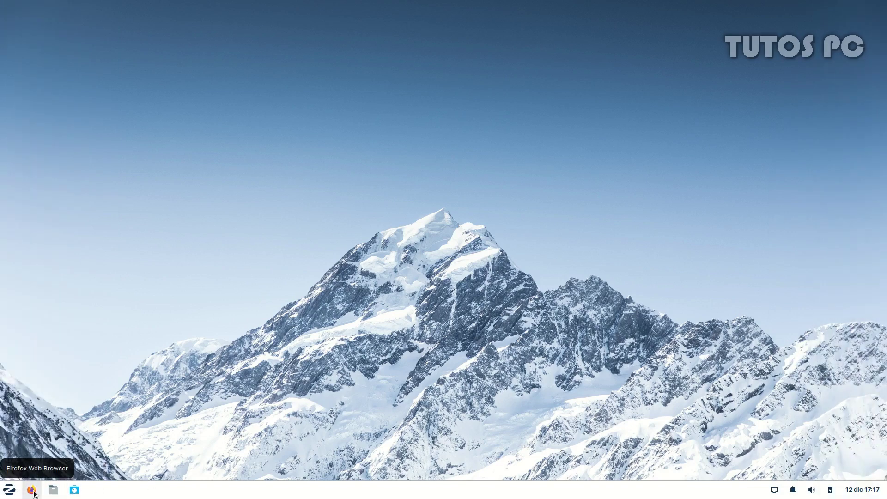
# Look over the applications menu, the clock's calendar and the volume and media controls
pyautogui.click(9, 491)
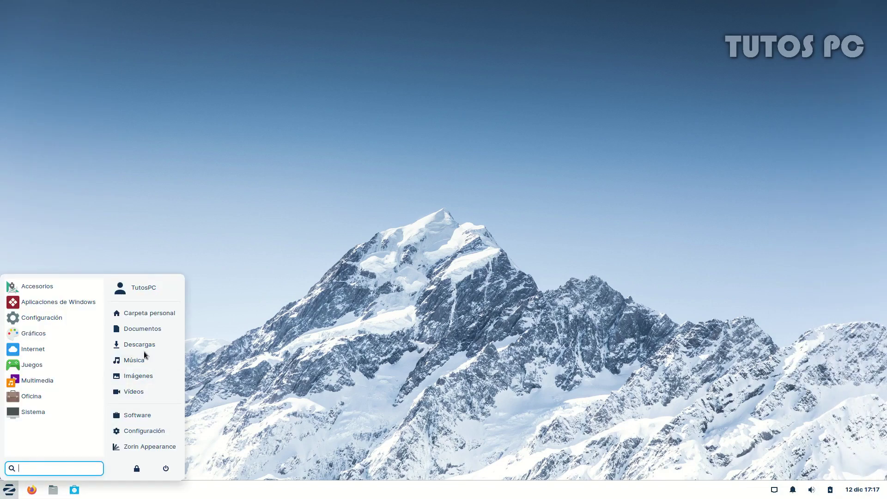
pyautogui.click(868, 489)
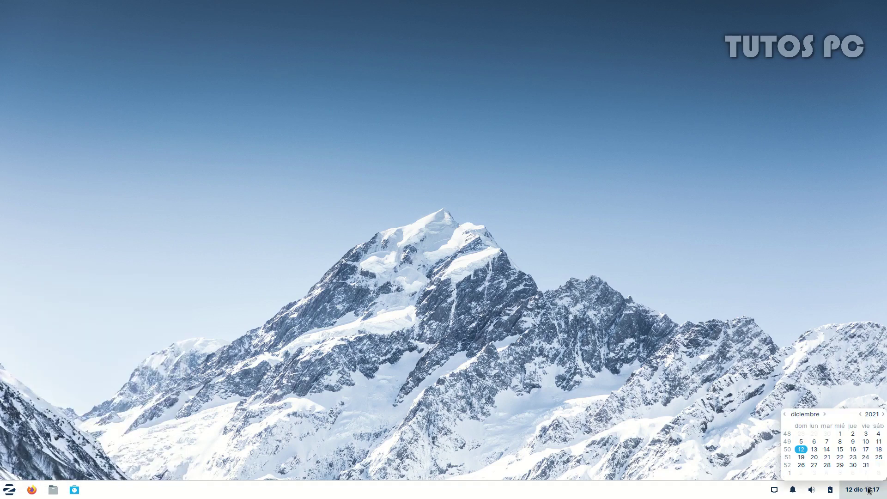
pyautogui.click(812, 489)
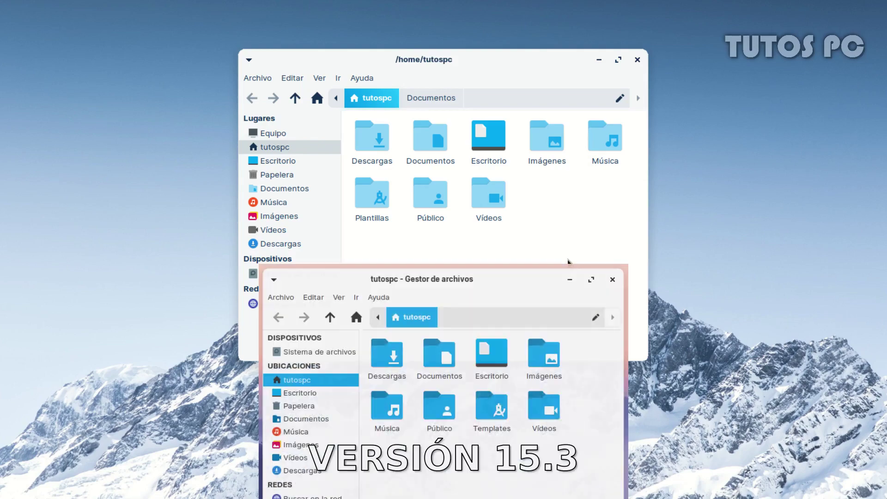
# Select and clear the home folders, then open Documentos in a new tab from its context menu
pyautogui.moveTo(623, 248); pyautogui.dragTo(344, 137)
pyautogui.click(379, 239)
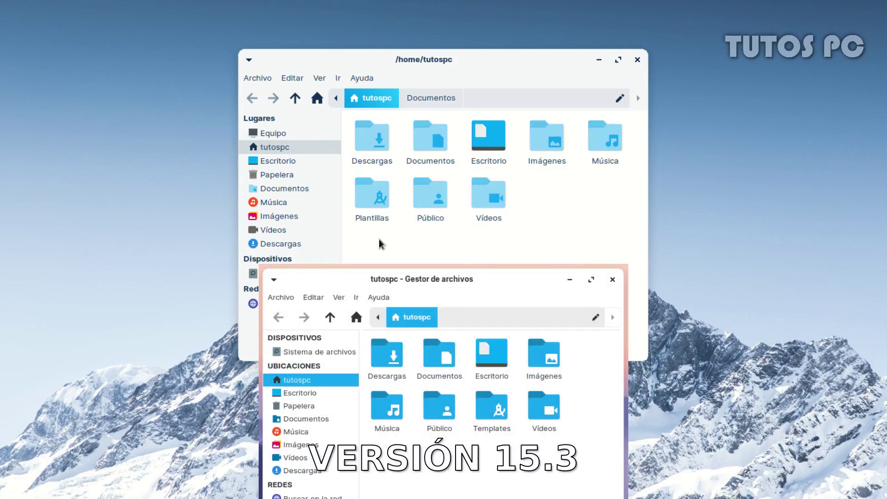
pyautogui.rightClick(375, 139)
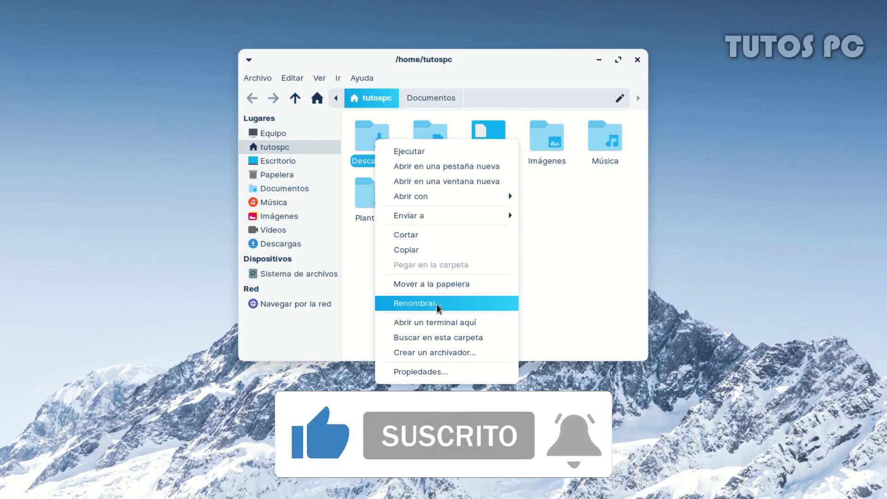
pyautogui.click(564, 257)
pyautogui.click(564, 258)
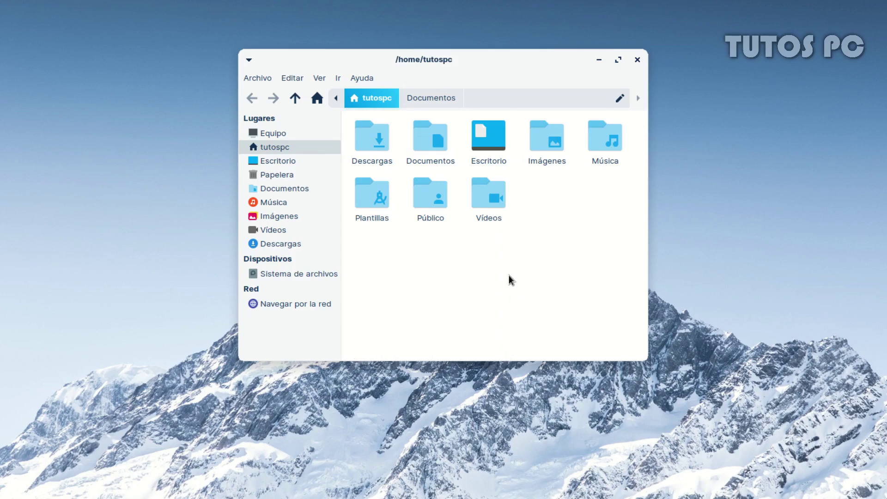
pyautogui.rightClick(426, 133)
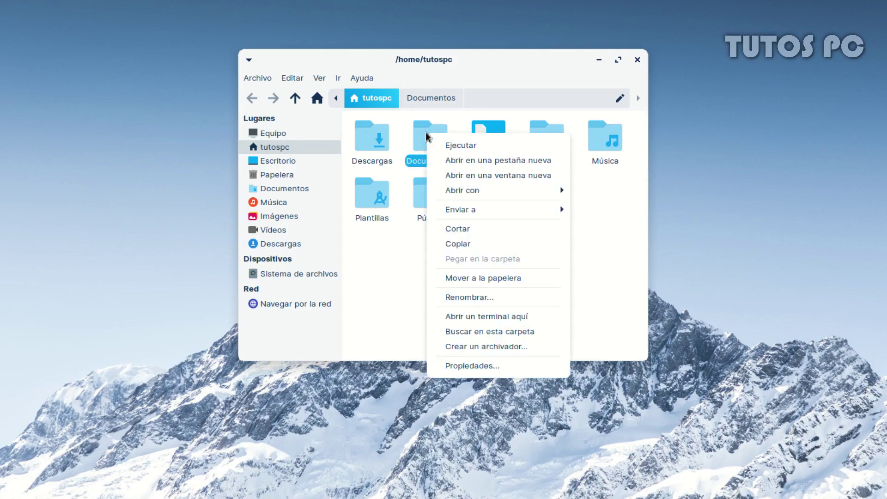
pyautogui.click(444, 155)
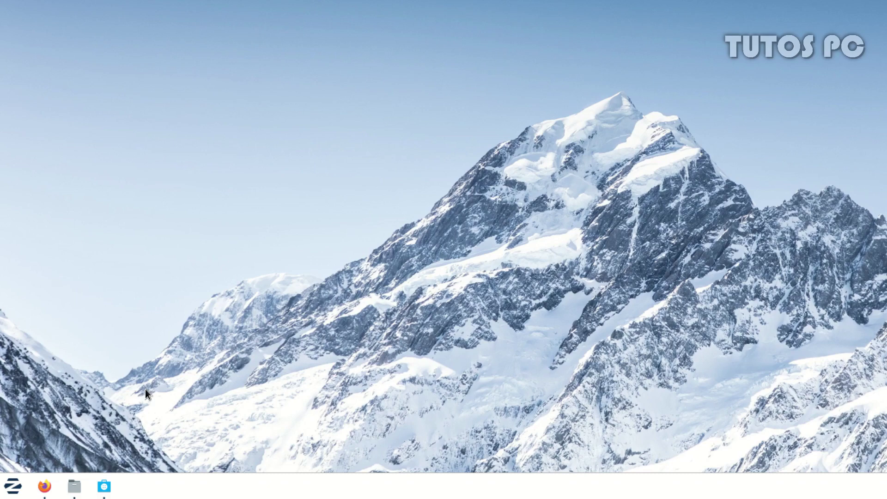
pyautogui.moveTo(47, 475)
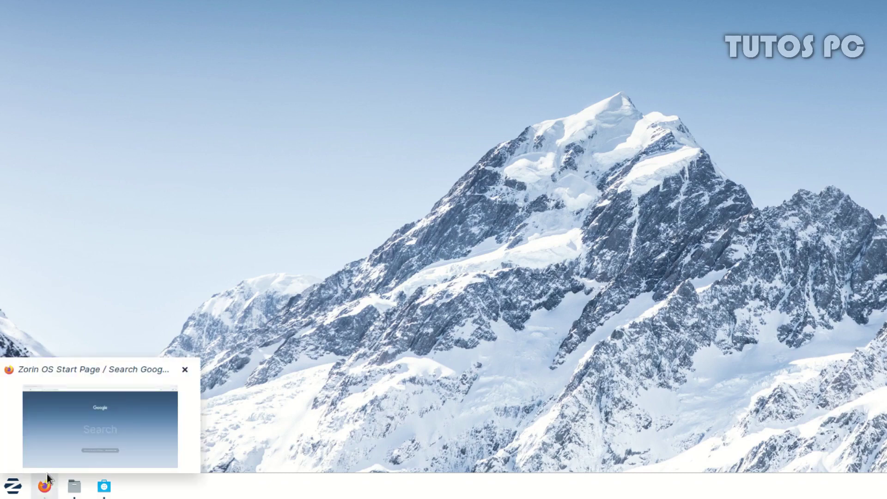
pyautogui.moveTo(78, 484)
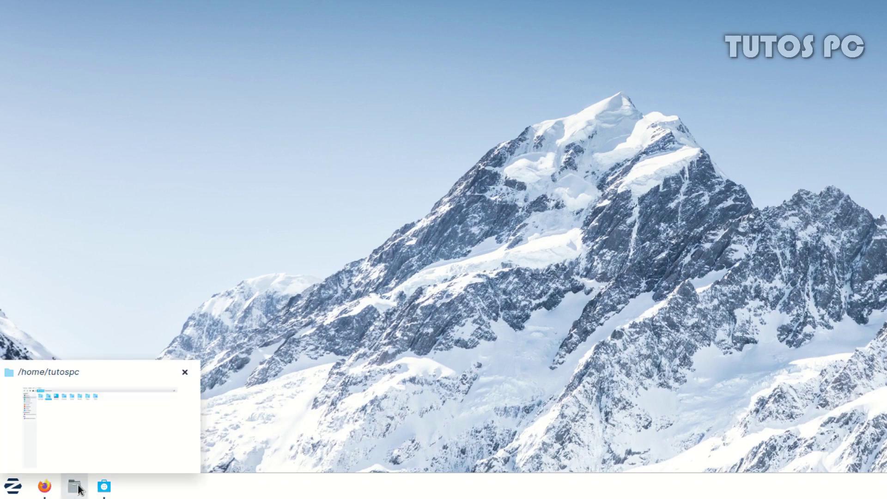
pyautogui.moveTo(108, 489)
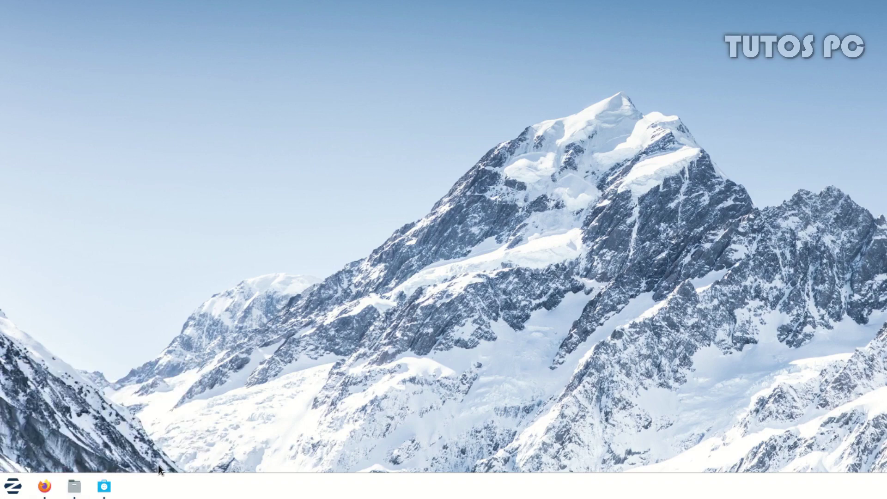
# In Panel Preferences' Elementos list, inspect the Docklike Taskbar item, then bring back the file manager
pyautogui.rightClick(134, 486)
pyautogui.moveTo(159, 462)
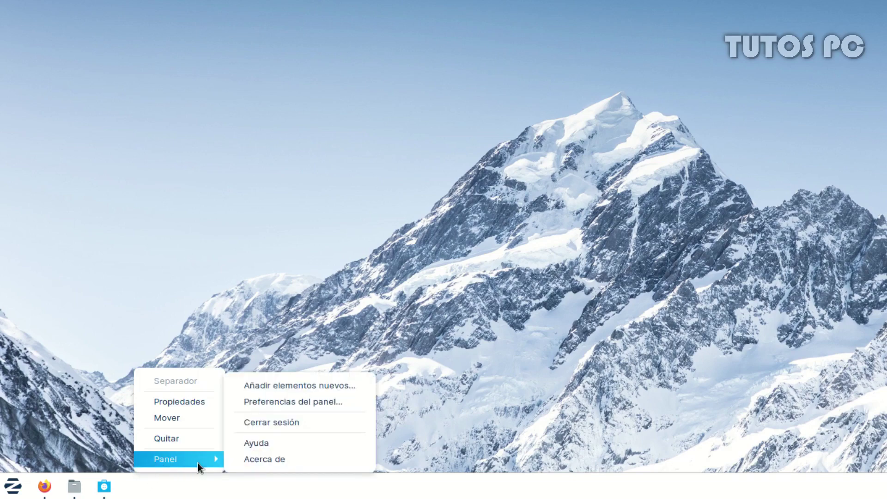
pyautogui.click(261, 404)
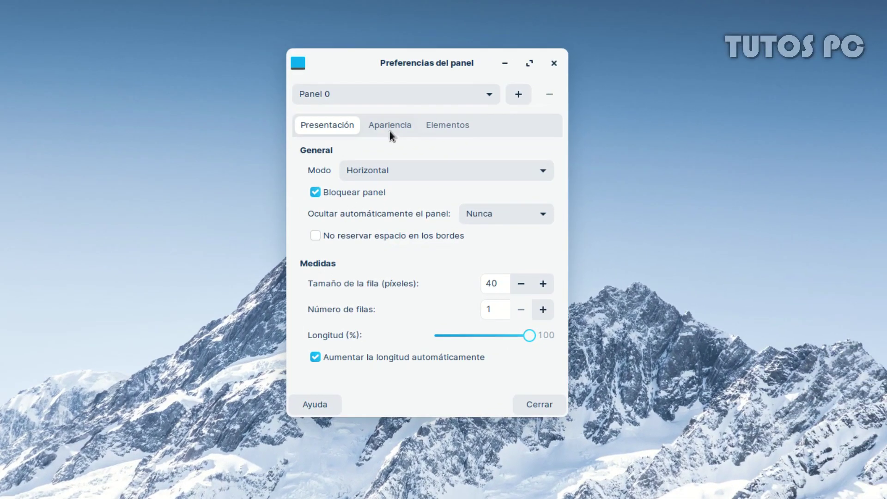
pyautogui.click(442, 128)
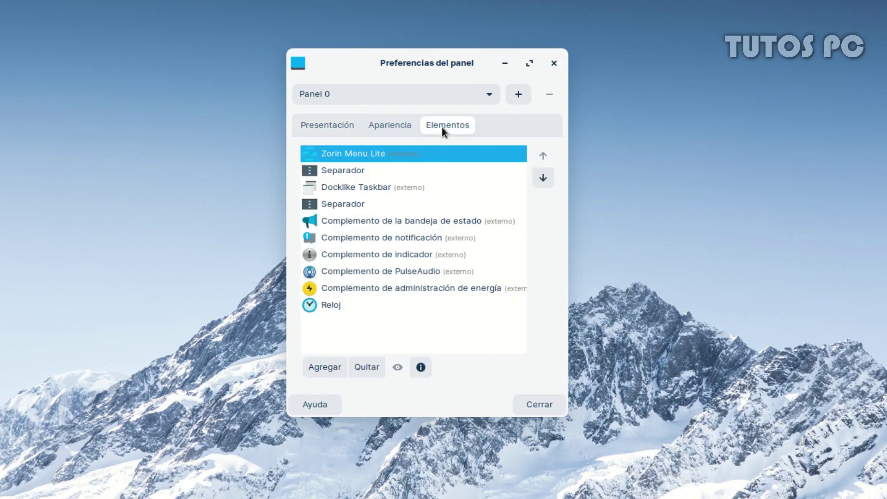
pyautogui.click(312, 190)
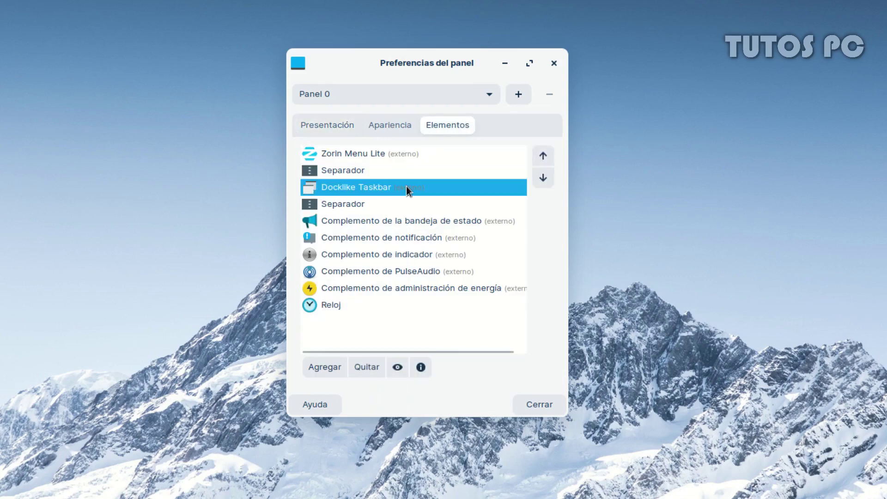
pyautogui.moveTo(423, 186)
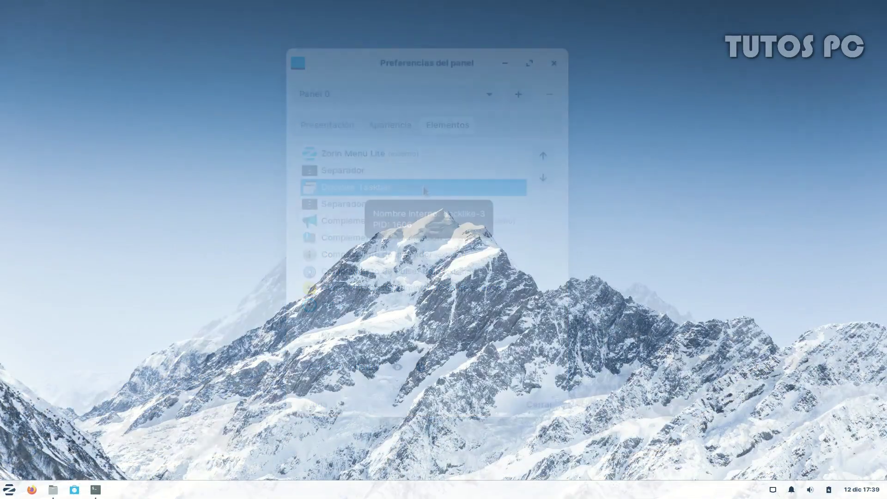
pyautogui.click(55, 489)
# Restore Terminal, snap the file manager top-right and Terminal left-half, then float both again
pyautogui.click(95, 490)
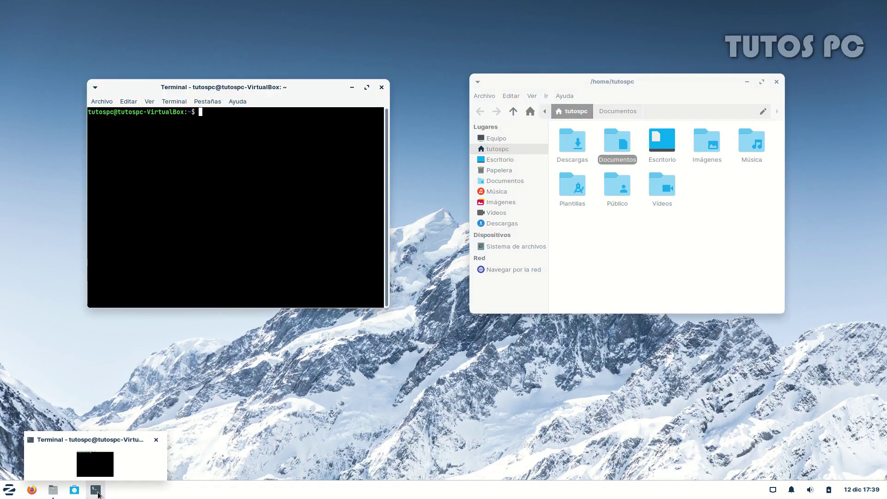
pyautogui.moveTo(617, 90); pyautogui.dragTo(885, 2)
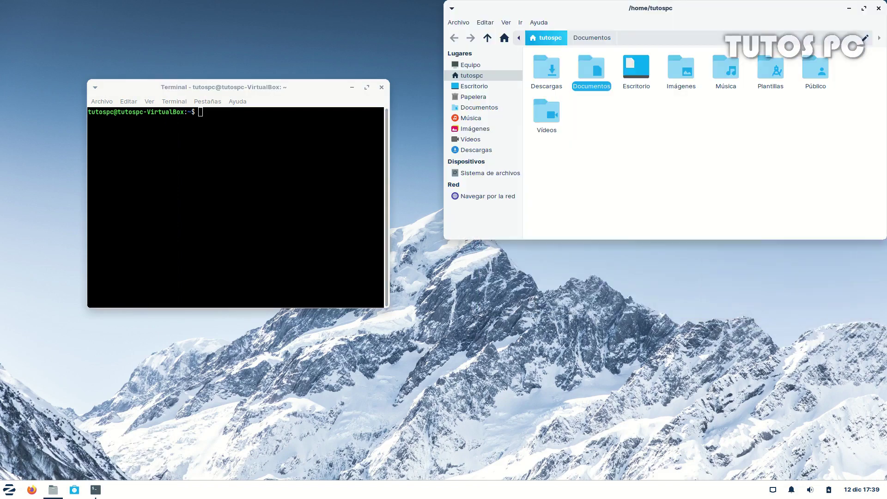
pyautogui.moveTo(296, 87); pyautogui.dragTo(0, 256)
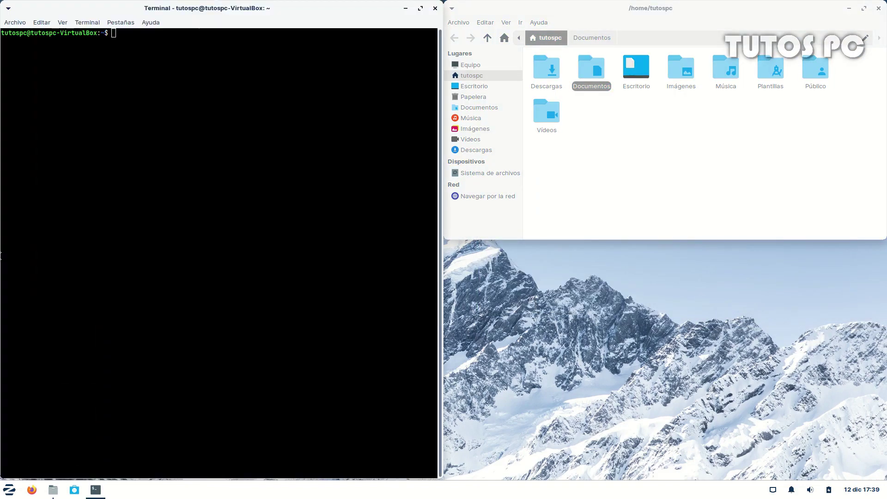
pyautogui.moveTo(644, 9); pyautogui.dragTo(637, 100)
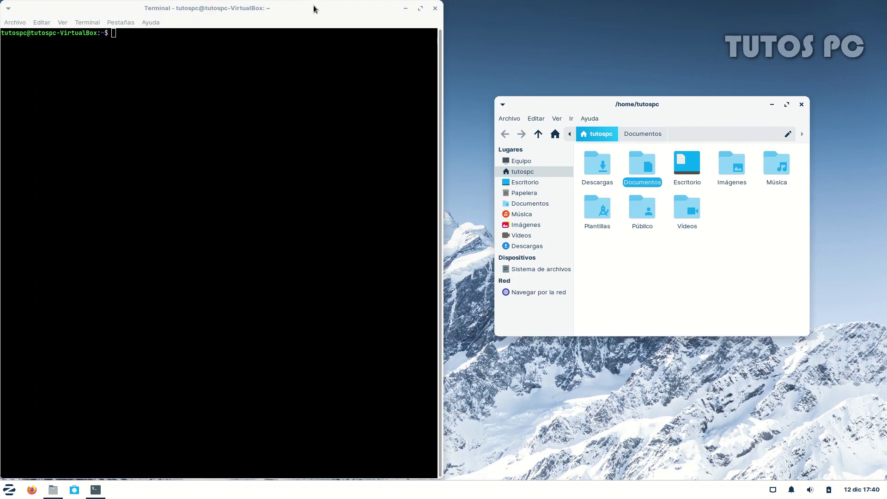
pyautogui.moveTo(313, 8); pyautogui.dragTo(282, 93)
pyautogui.rightClick(419, 180)
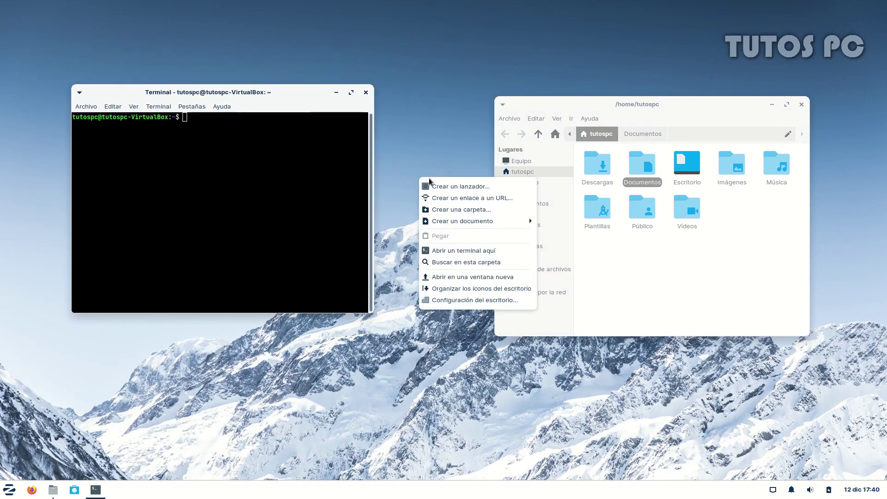
# Cycle the wallpaper through the aurora, ocean, mountain sunset and pink lighthouse pictures
pyautogui.click(447, 300)
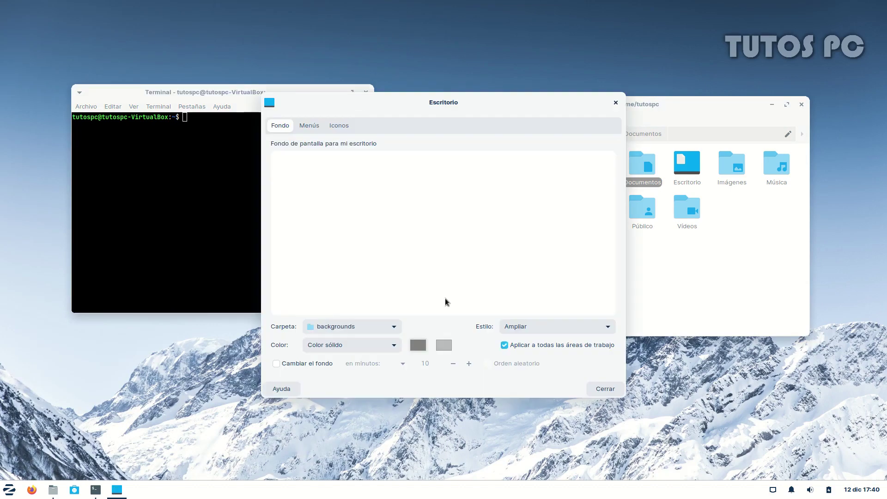
pyautogui.click(375, 184)
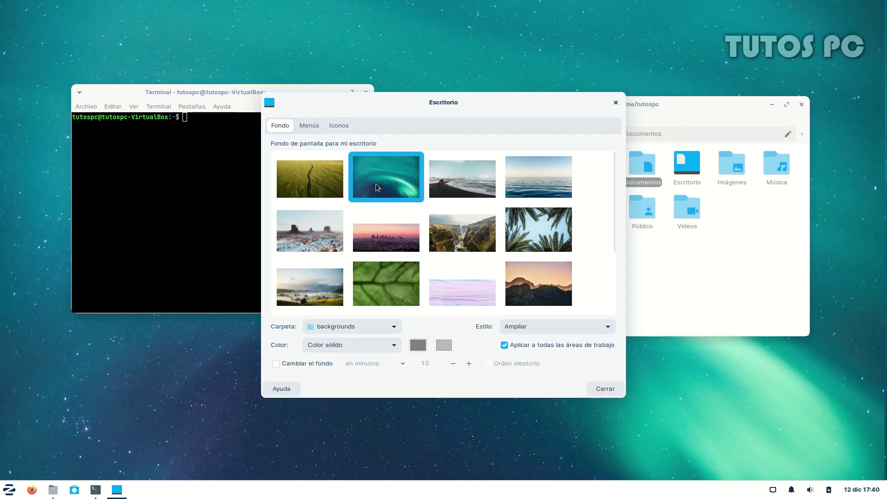
pyautogui.click(526, 188)
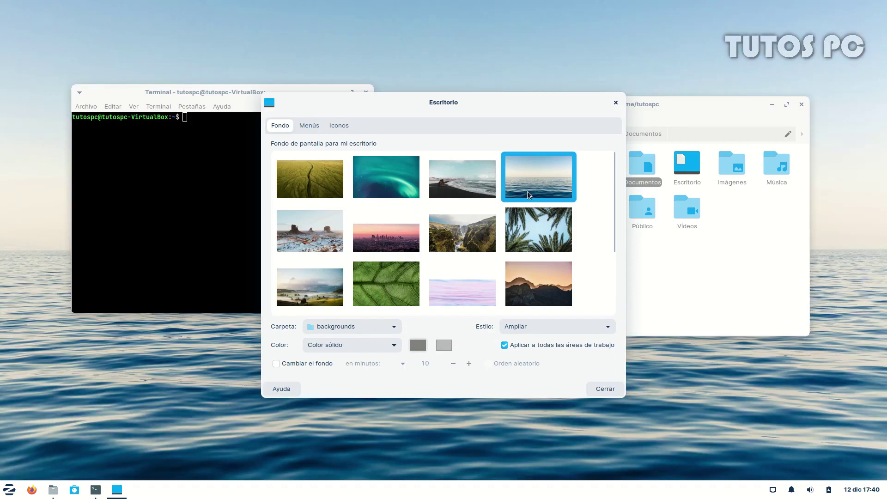
pyautogui.scroll(-1, 547, 252)
pyautogui.click(547, 252)
pyautogui.scroll(-3, 547, 253)
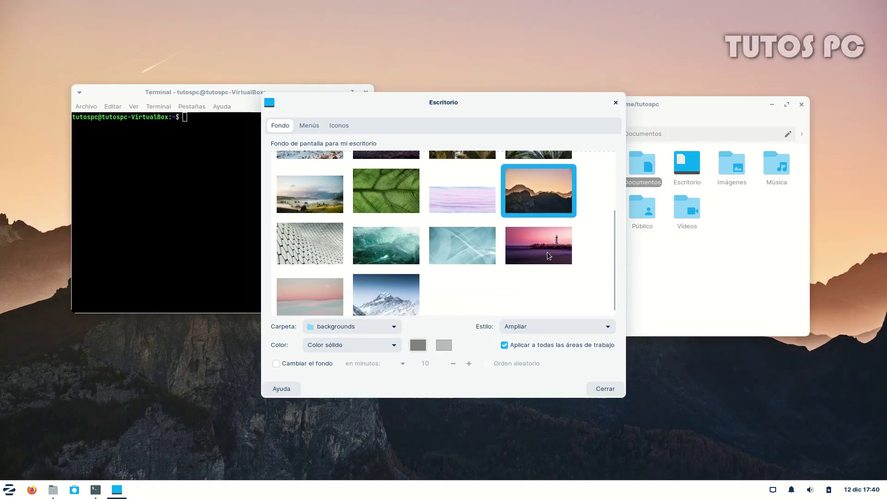
pyautogui.click(547, 252)
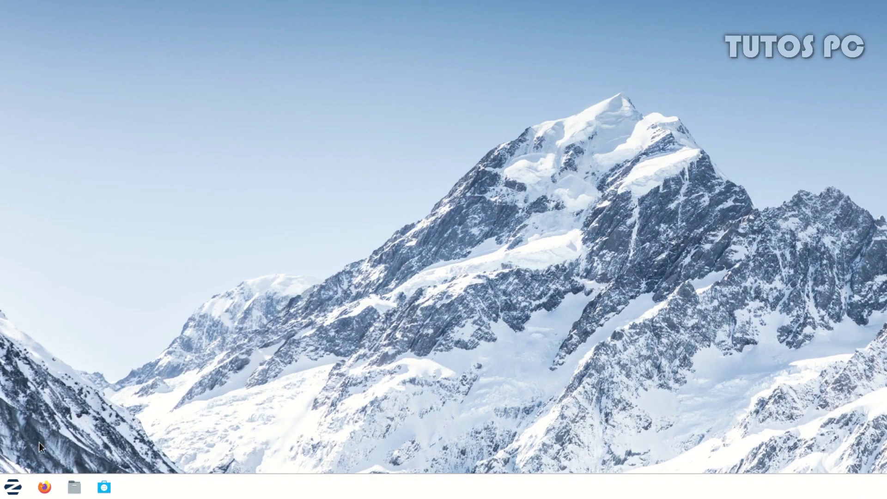
# Launch Zorin Appearance and view its Tema, Escritorio and Tipografías pages, ending on Presentación
pyautogui.click(13, 486)
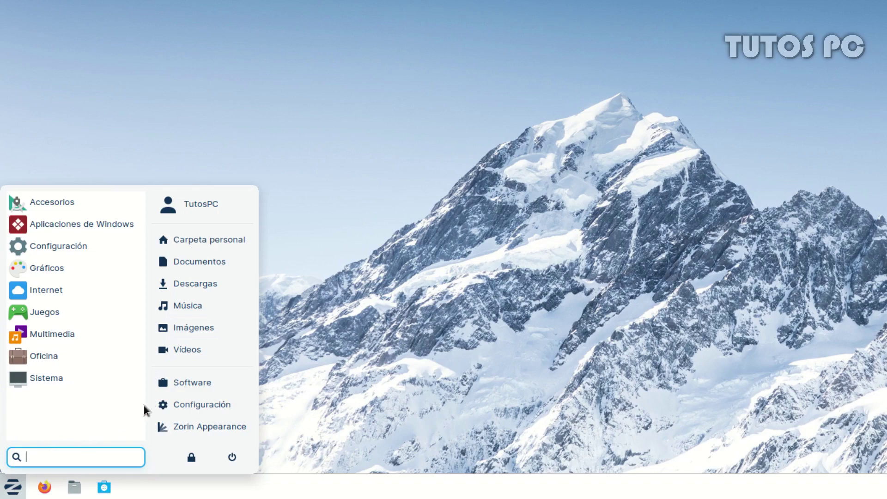
pyautogui.click(226, 428)
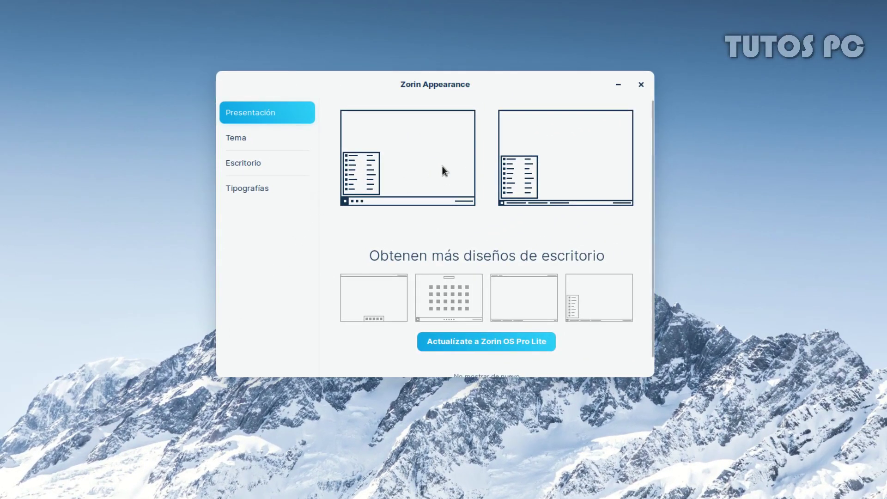
pyautogui.click(253, 133)
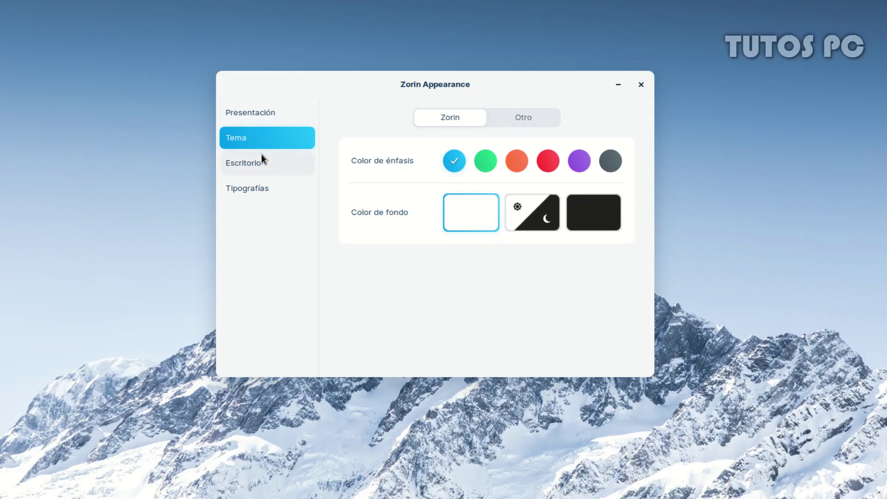
pyautogui.click(262, 155)
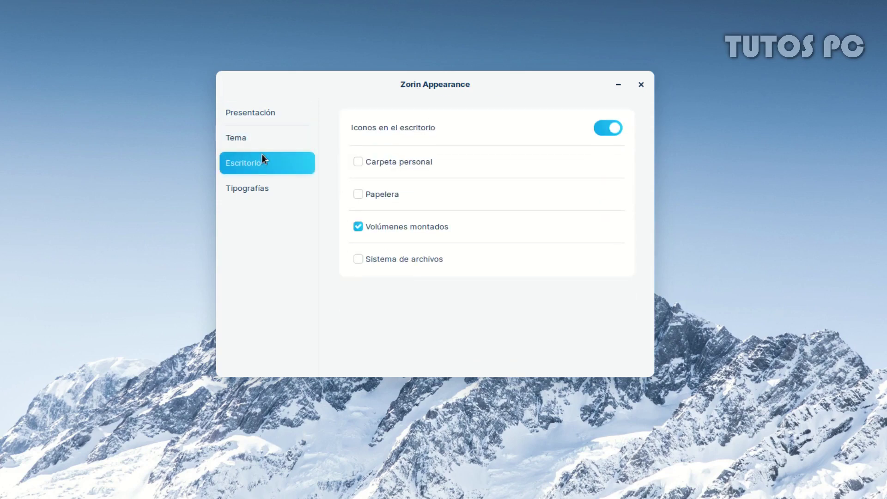
pyautogui.click(264, 188)
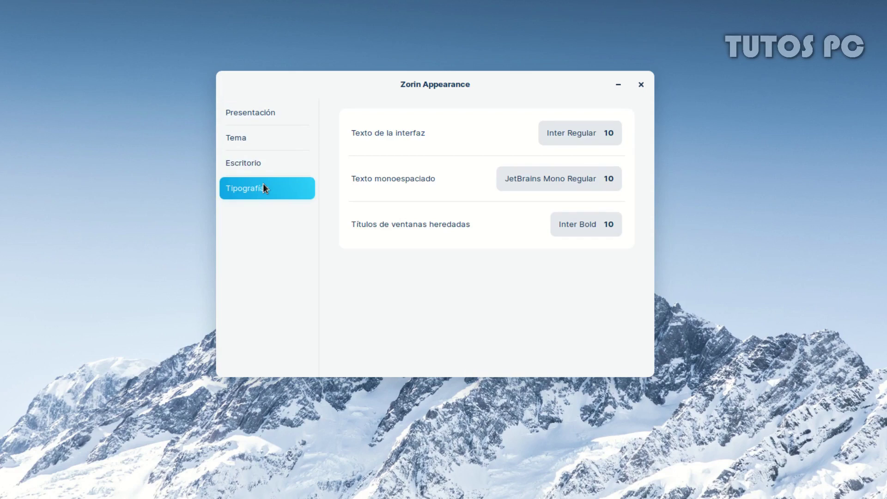
pyautogui.click(275, 113)
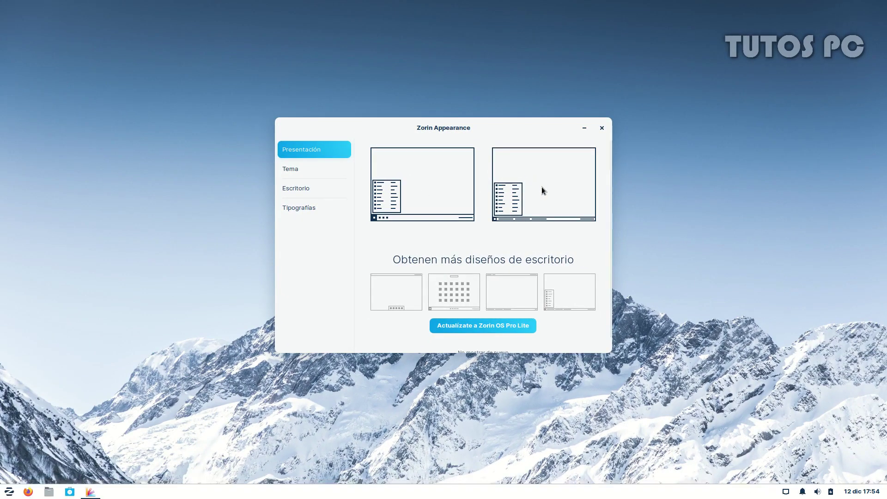
# Switch to the labelled-taskbar-buttons layout, then minimize and restore the Appearance window from the taskbar
pyautogui.click(542, 187)
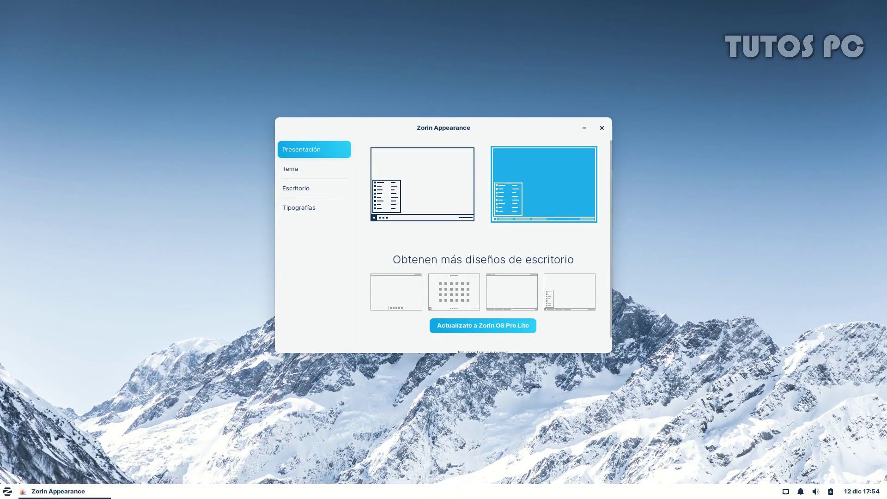
pyautogui.click(59, 492)
pyautogui.click(60, 492)
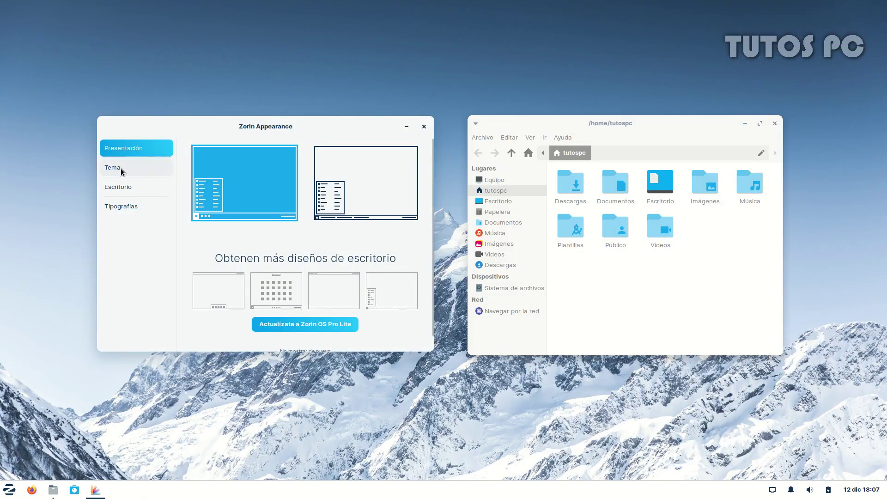
# On the Tema page, preview the green, orange, red, purple and grey accent colours
pyautogui.click(121, 169)
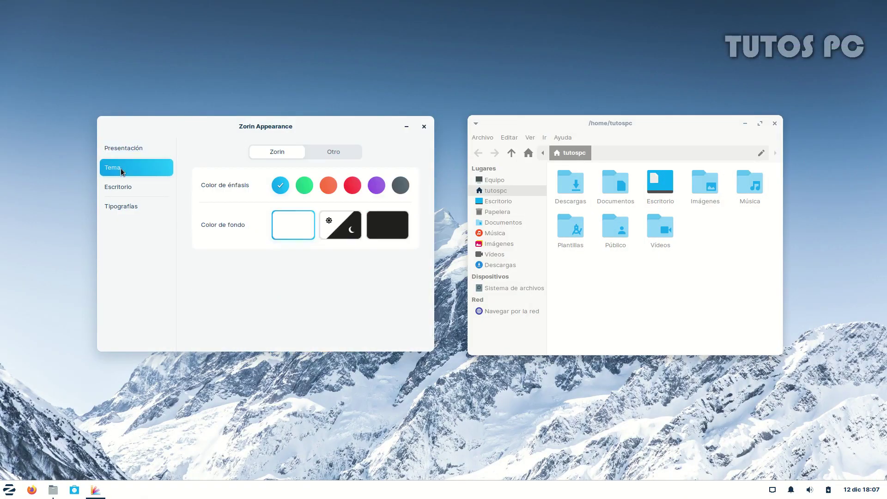
pyautogui.click(301, 188)
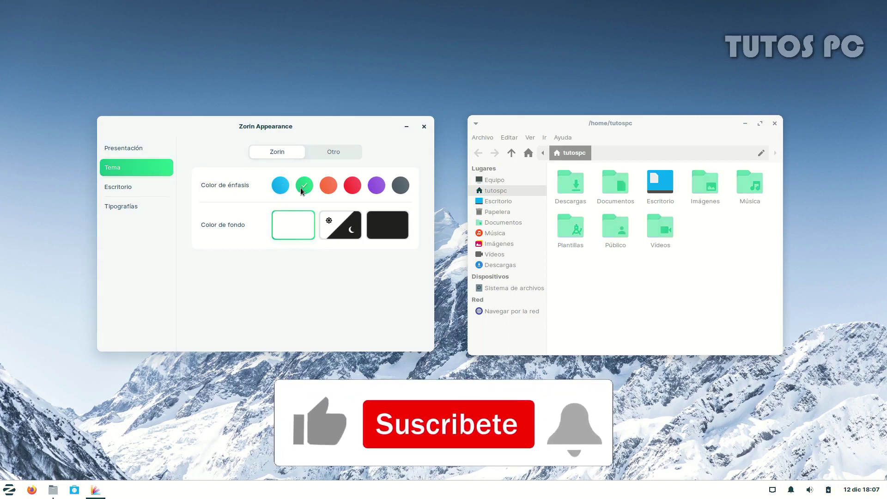
pyautogui.click(328, 186)
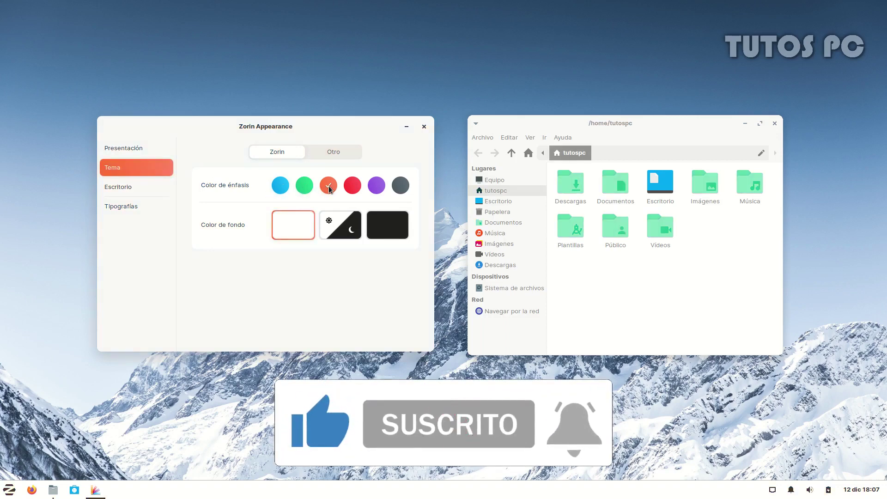
pyautogui.click(353, 186)
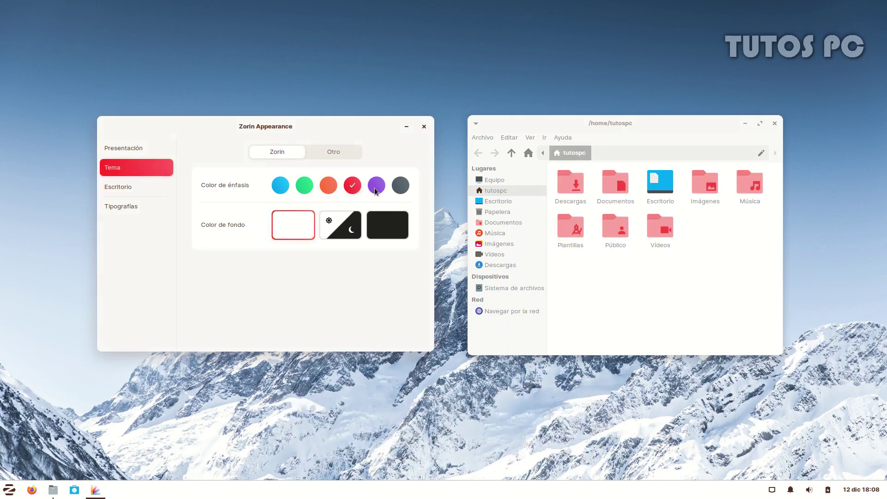
pyautogui.click(376, 187)
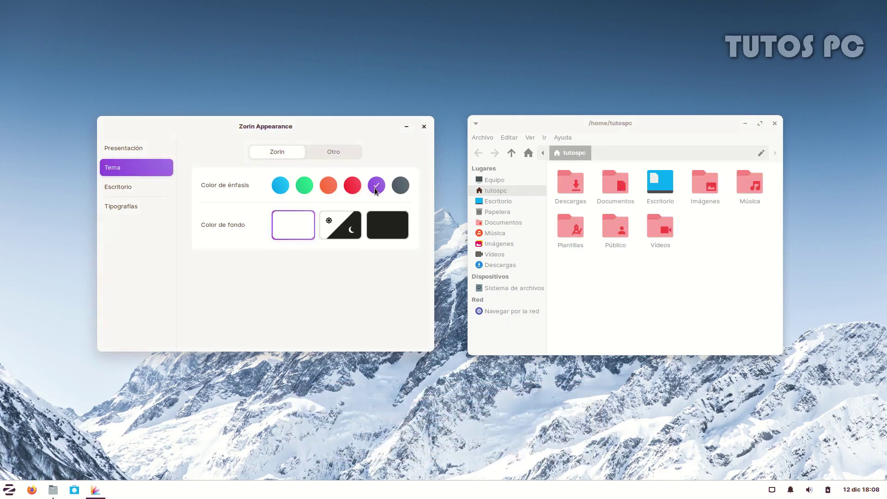
pyautogui.click(400, 188)
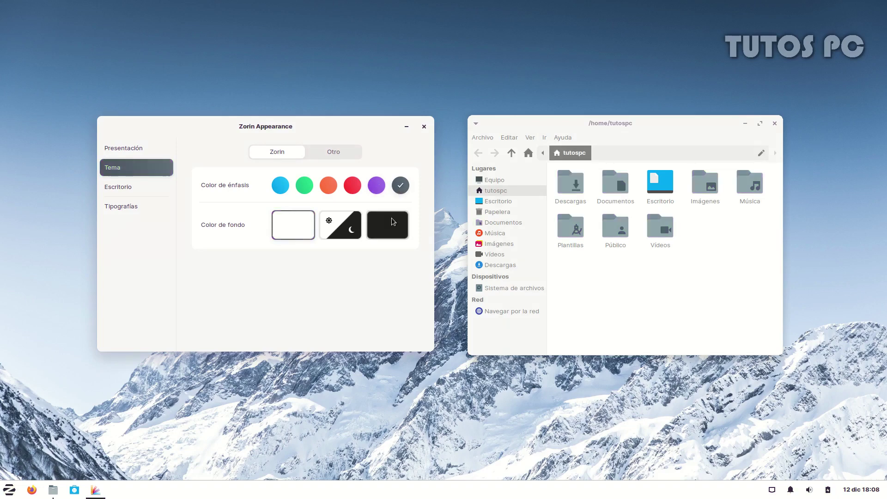
# Switch to the dark background and try the purple and red accents
pyautogui.click(391, 221)
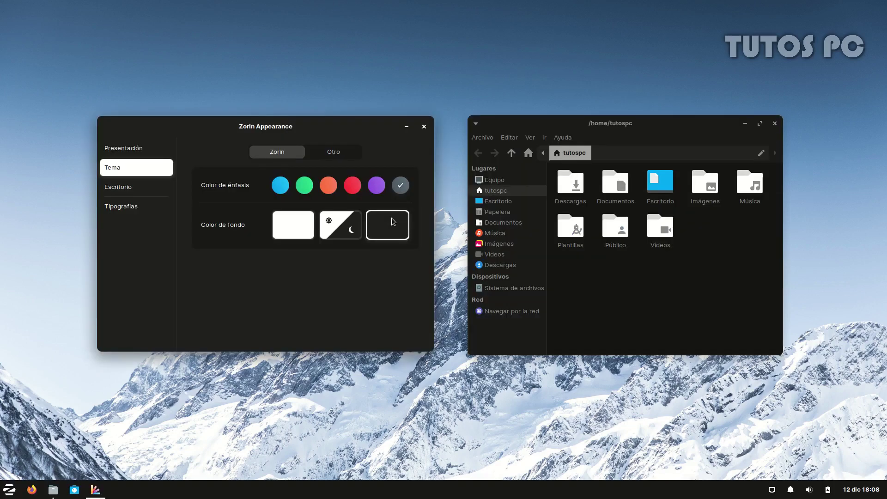
pyautogui.click(374, 186)
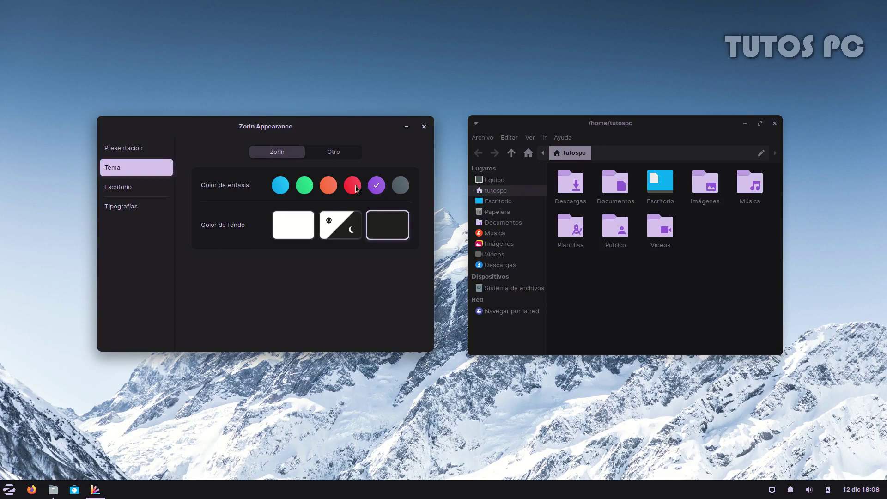
pyautogui.click(354, 186)
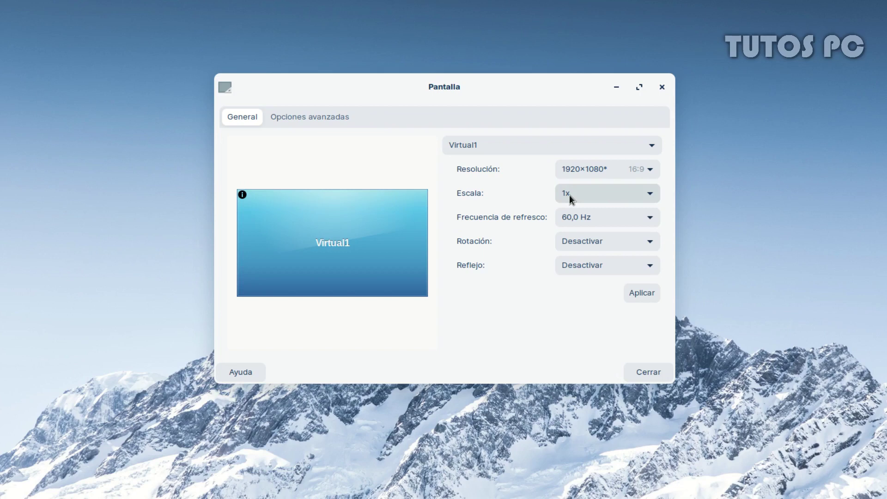
# View the Pantalla scale choices (1x, 1.5x, 2x, Personalizar) and close the list unchanged
pyautogui.click(569, 195)
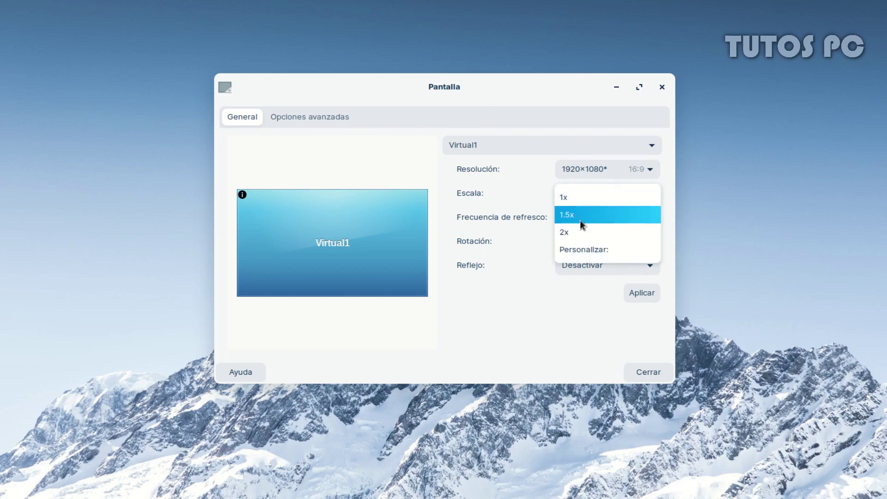
pyautogui.click(593, 251)
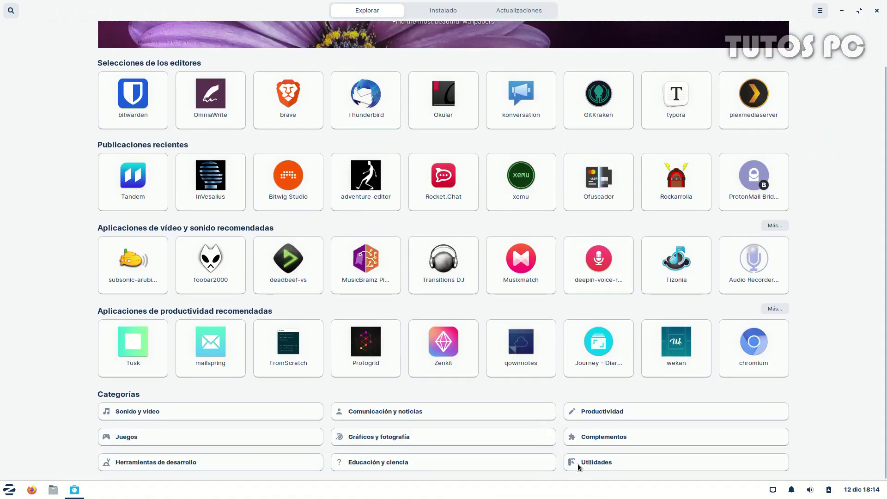
# Browse the Utilidades app category, then return to the Explorar page
pyautogui.click(593, 469)
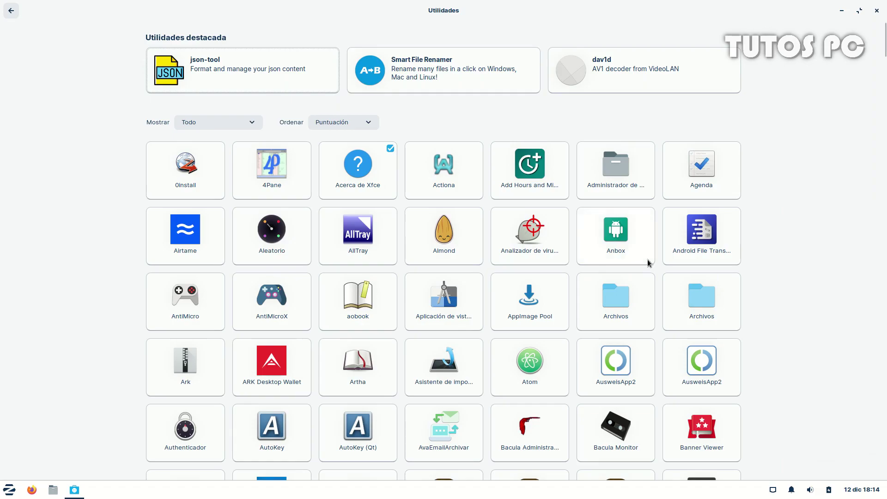
pyautogui.scroll(-15, 648, 263)
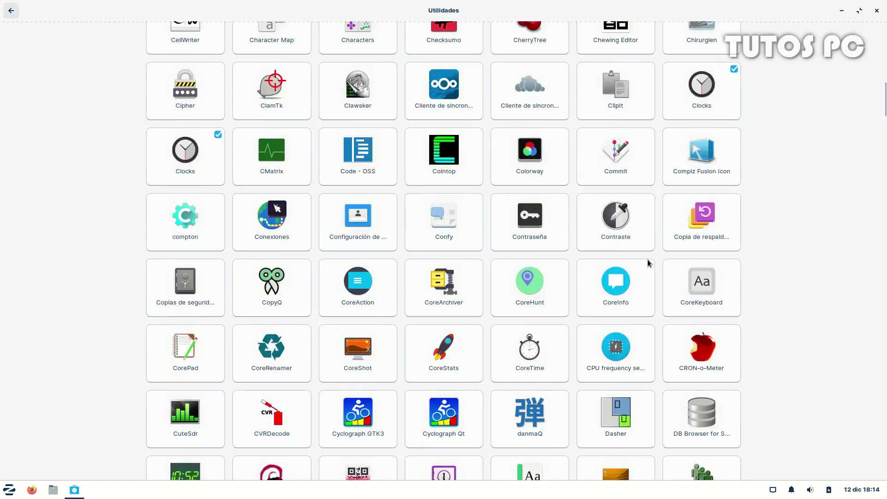
pyautogui.scroll(-2, 647, 263)
pyautogui.scroll(17, 647, 263)
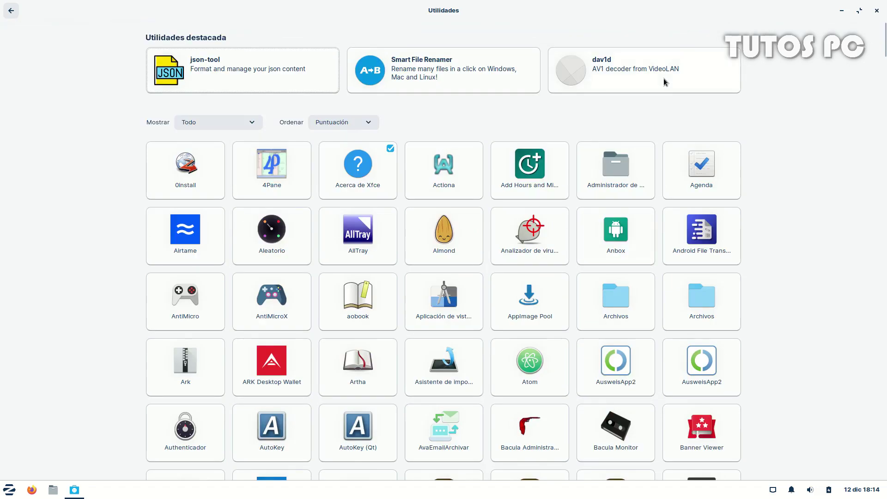
pyautogui.click(13, 15)
# Search 'kdenl', open Kdenlive and switch its source from Flathub to Zorin OS
pyautogui.click(12, 16)
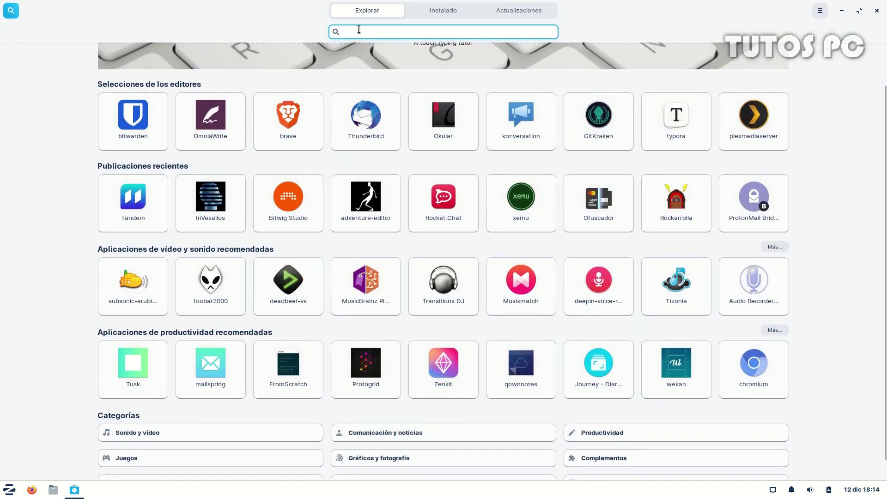
pyautogui.write('kdenlive')
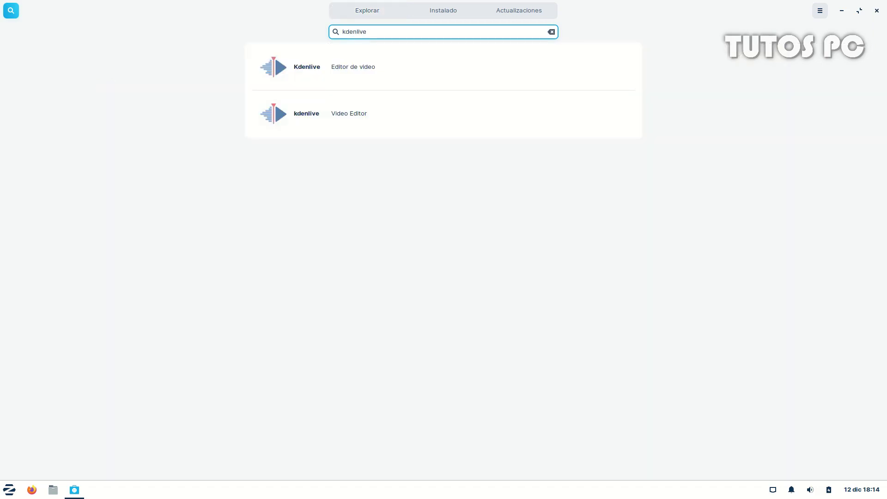
pyautogui.click(298, 72)
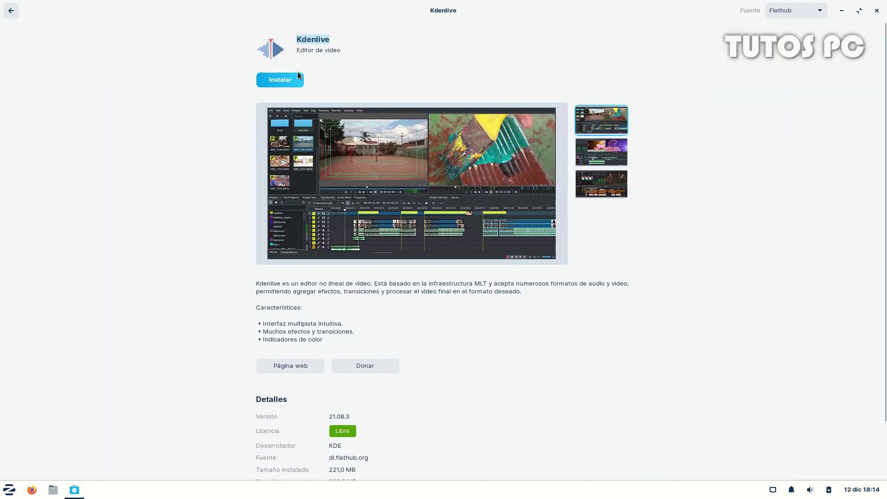
pyautogui.click(820, 11)
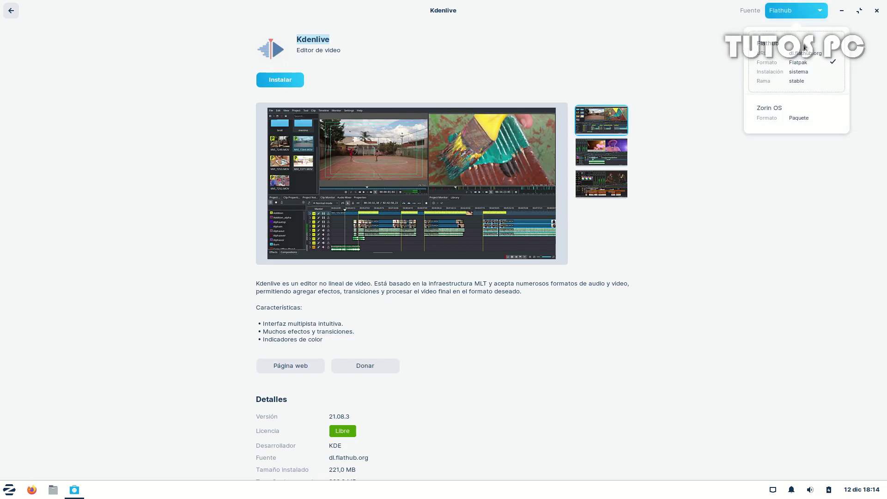
pyautogui.click(790, 111)
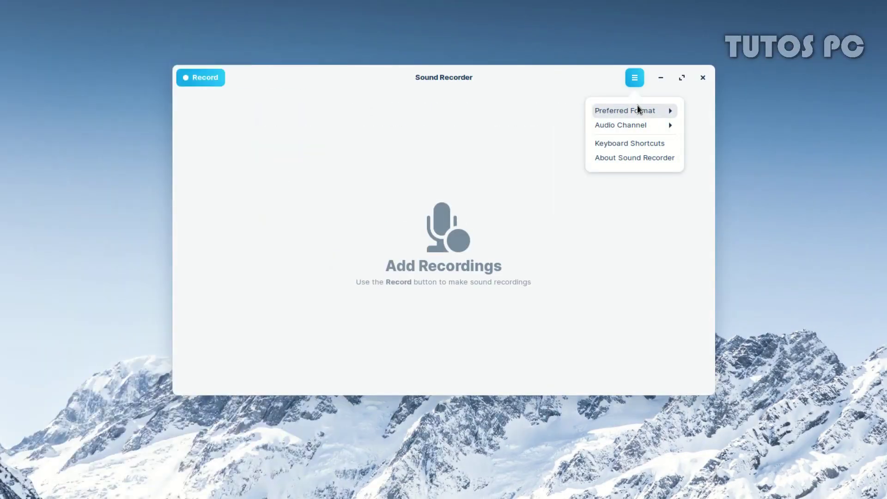
pyautogui.click(638, 111)
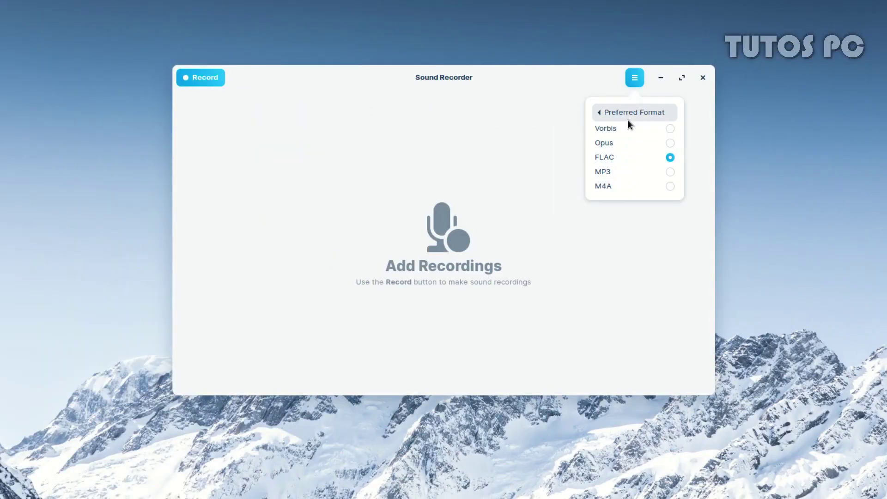
# Record a short test clip in Sound Recorder and save it as Recording 3
pyautogui.click(627, 119)
pyautogui.click(615, 182)
pyautogui.click(214, 77)
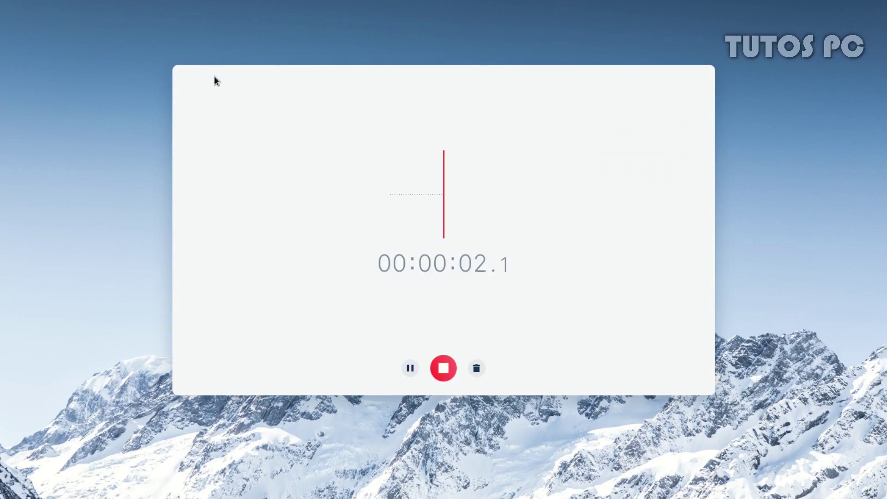
pyautogui.click(434, 366)
pyautogui.click(602, 192)
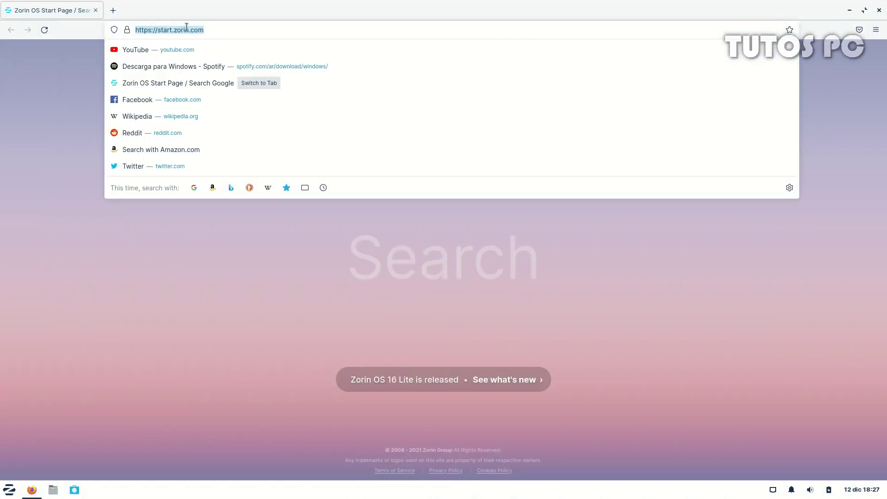
# Load zorinos.com in Firefox
pyautogui.write('zorinos.')
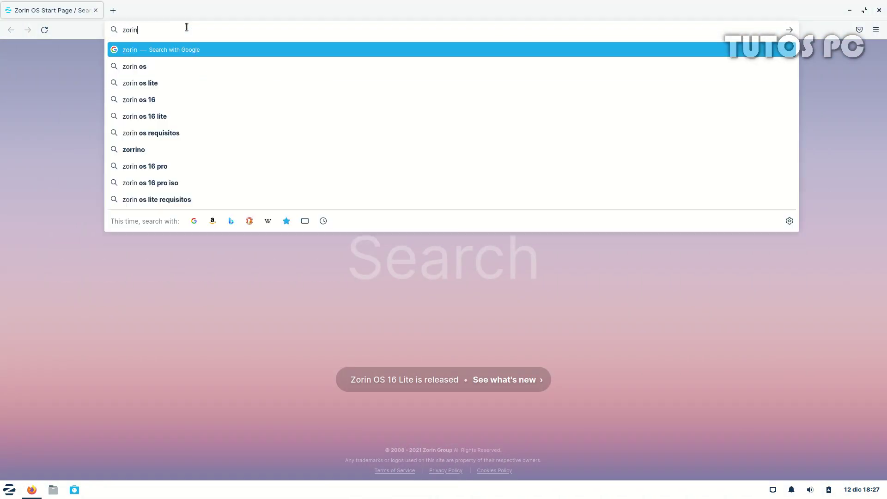
pyautogui.write('com')
pyautogui.press('Return')
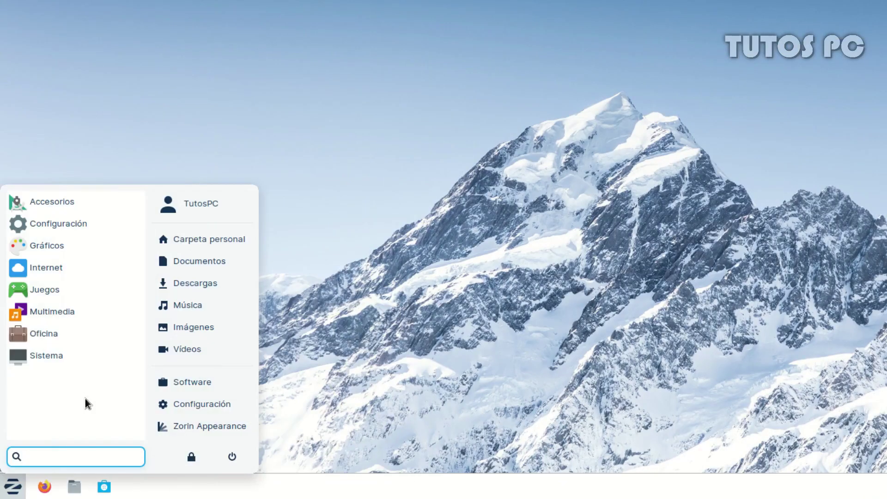
# Browse the Accesorios, Gráficos, Internet, Multimedia and Oficina app categories in the start menu
pyautogui.click(104, 206)
pyautogui.scroll(-3, 110, 277)
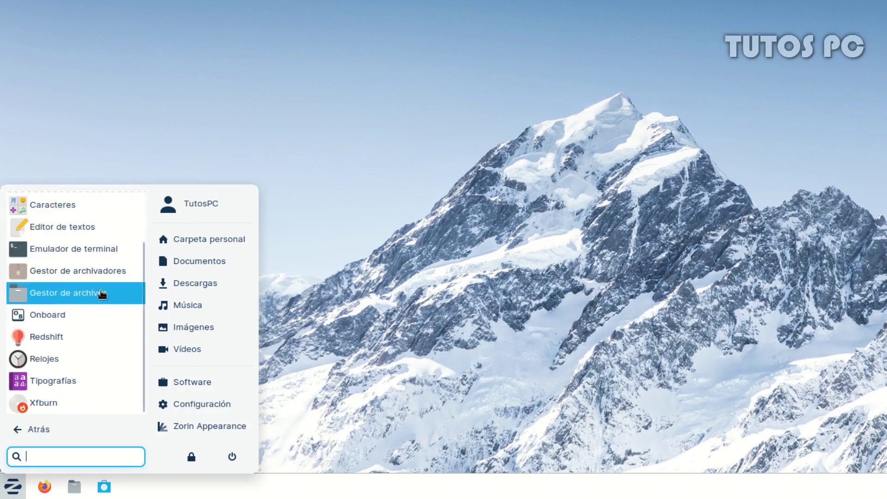
pyautogui.click(34, 431)
pyautogui.click(75, 246)
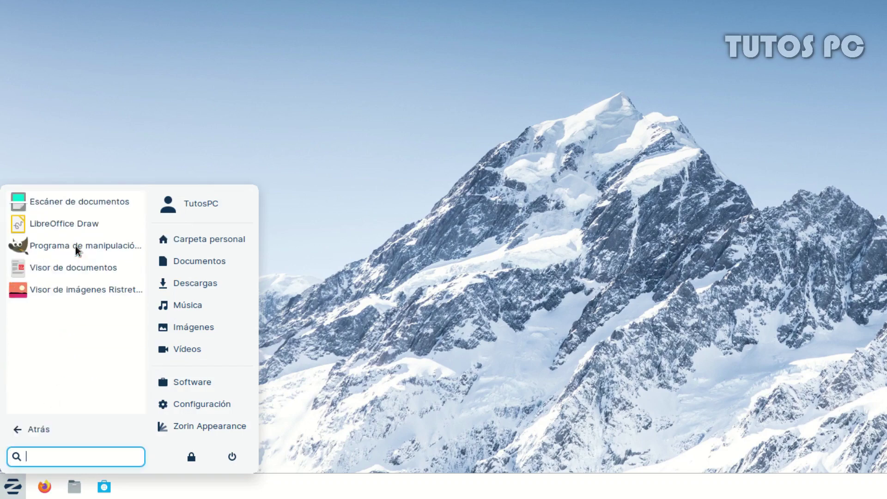
pyautogui.click(59, 422)
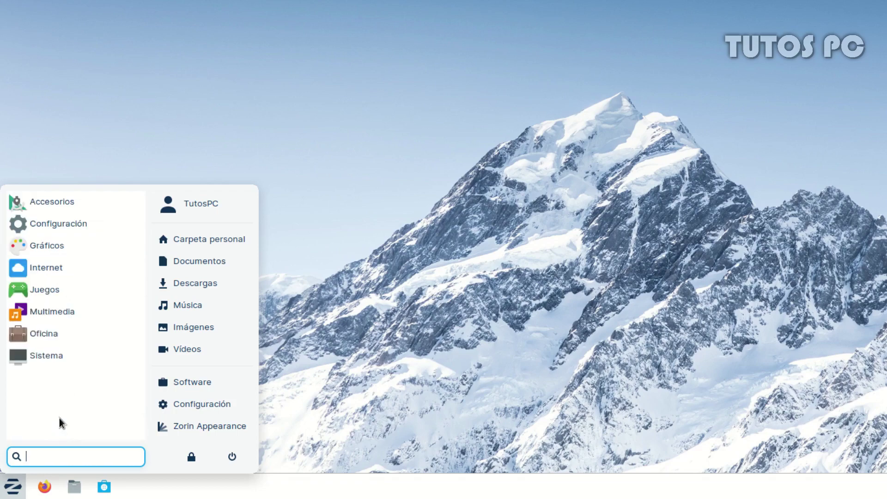
pyautogui.click(103, 275)
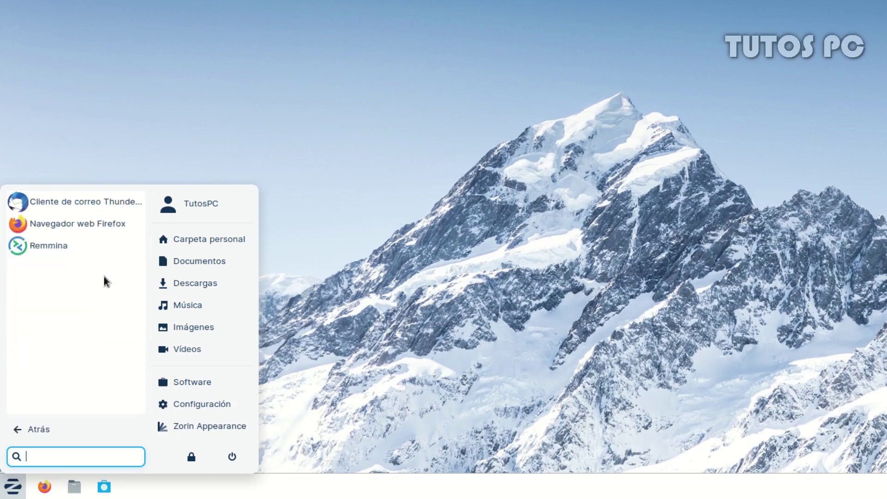
pyautogui.click(79, 431)
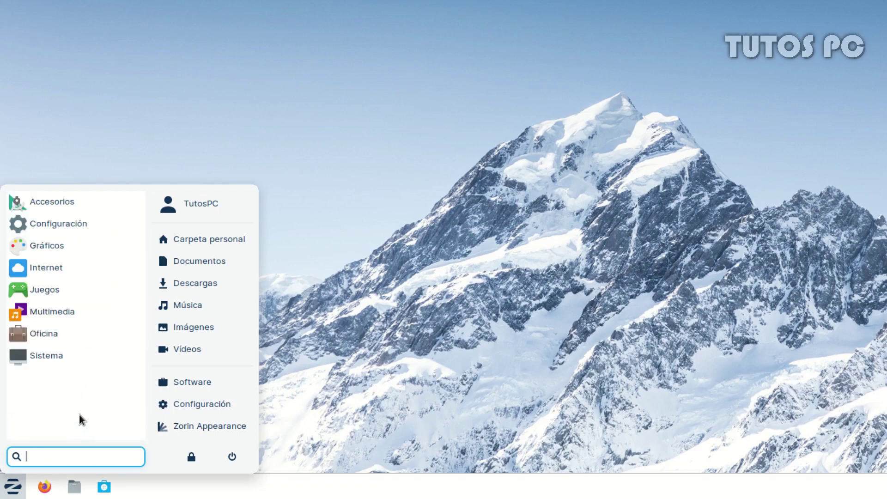
pyautogui.click(97, 312)
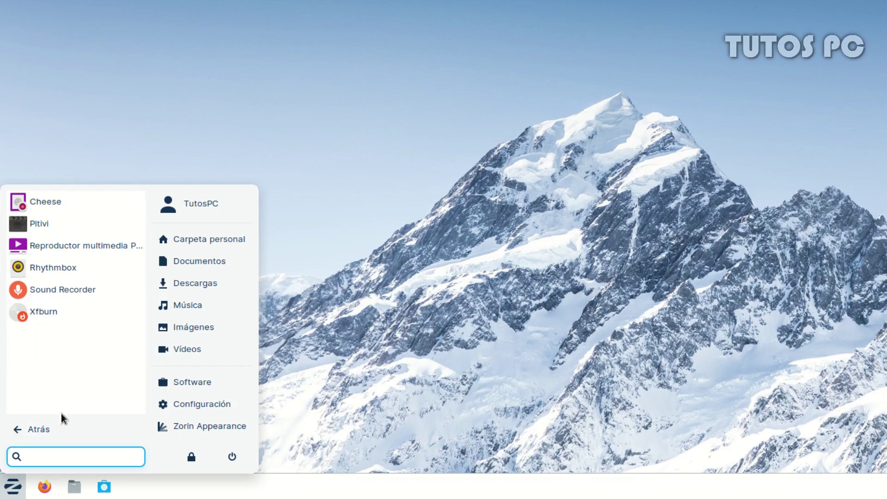
pyautogui.click(52, 432)
pyautogui.click(84, 332)
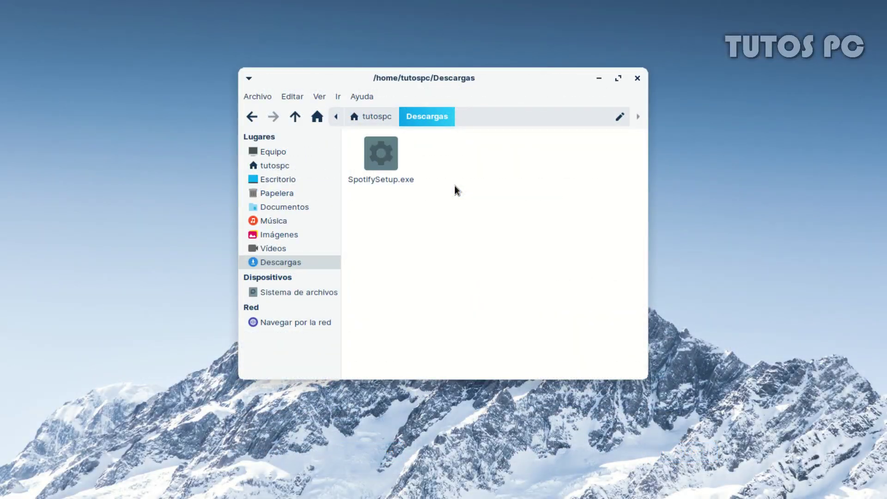
# Open SpotifySetup.exe, choose Instalar Spotify from the store, and centre the Software window
pyautogui.click(387, 159)
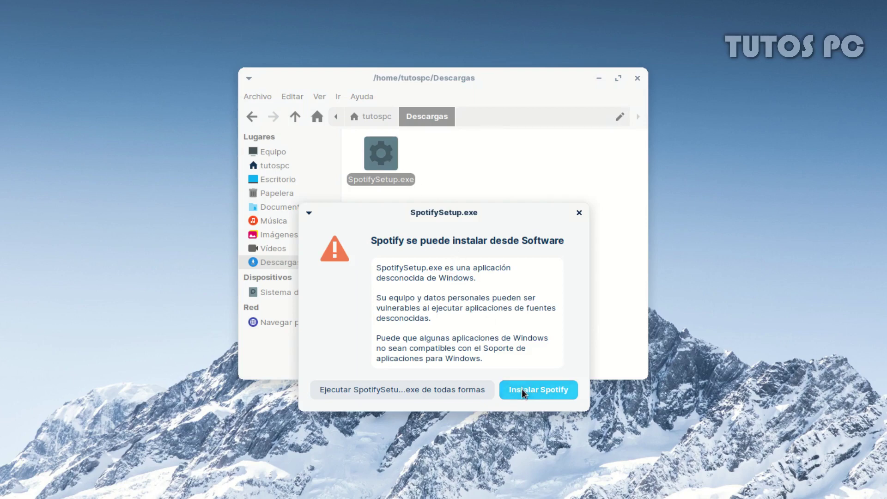
pyautogui.click(551, 392)
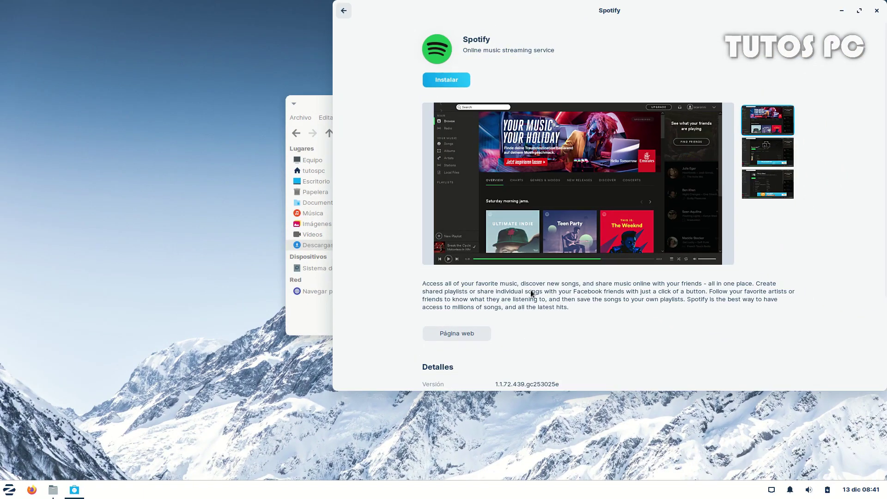
pyautogui.moveTo(608, 17); pyautogui.dragTo(431, 60)
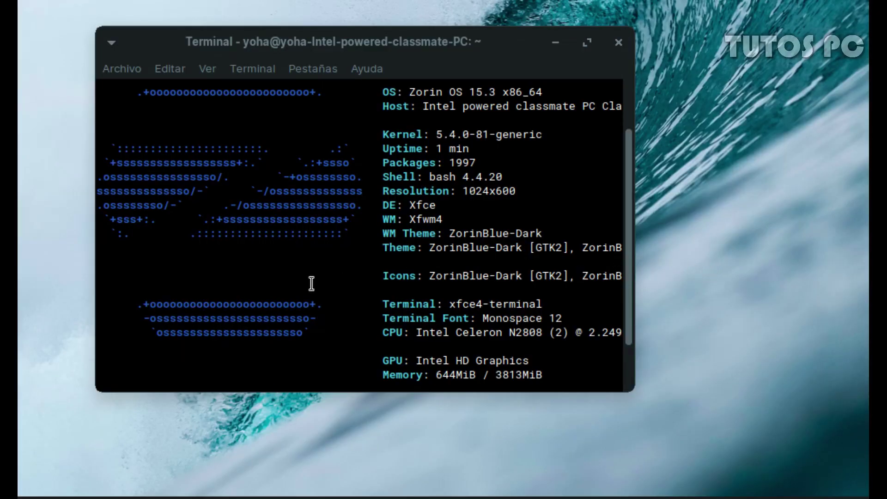
pyautogui.moveTo(221, 497)
pyautogui.moveTo(117, 483)
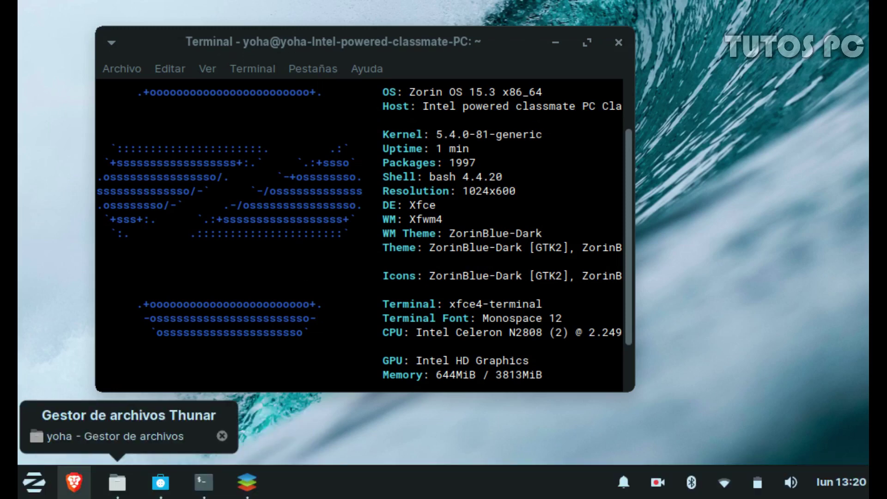